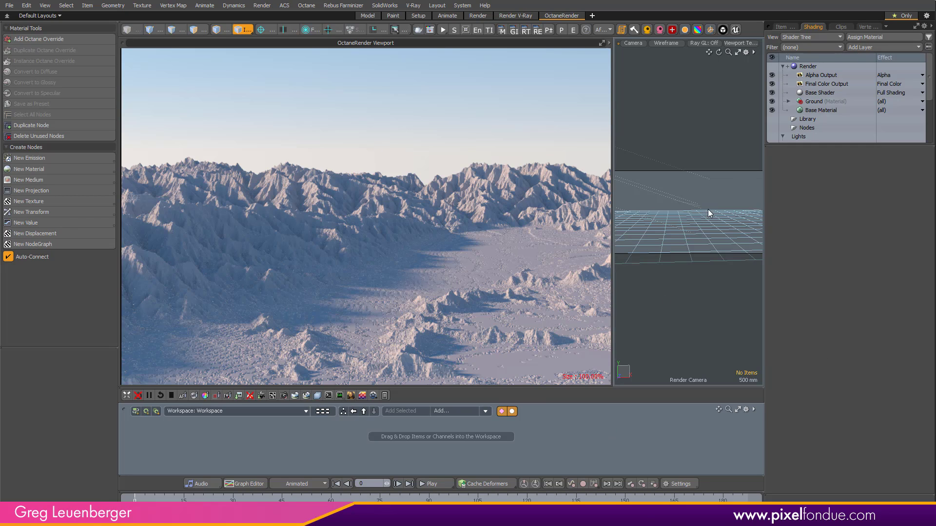
Switch the 3D viewport to Perspective with Default shading and select the centre polygons of the ground mesh
key(ctrl+space)
click(735, 166)
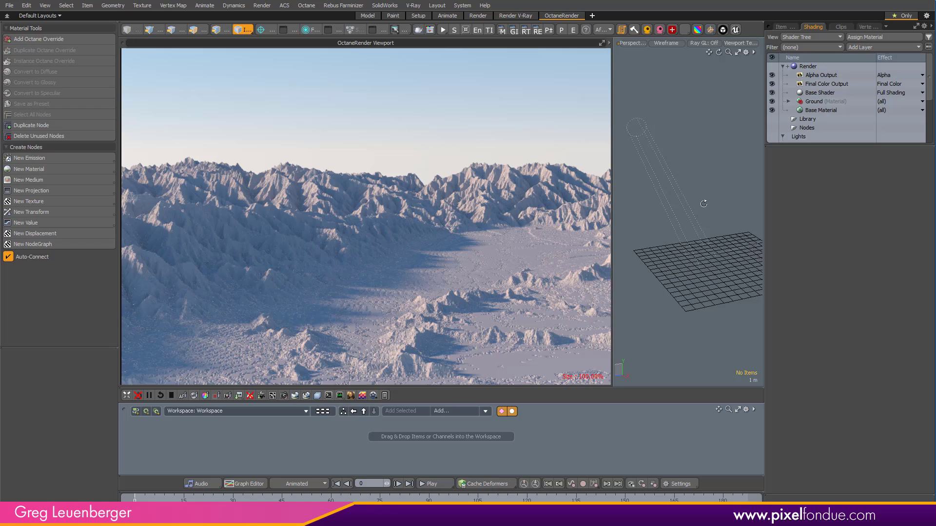
click(698, 274)
key(3)
mouse_move(699, 275)
mouse_down()
mouse_move(708, 272)
mouse_move(704, 236)
mouse_up()
key(w)
key(Tab)
key(alt+space)
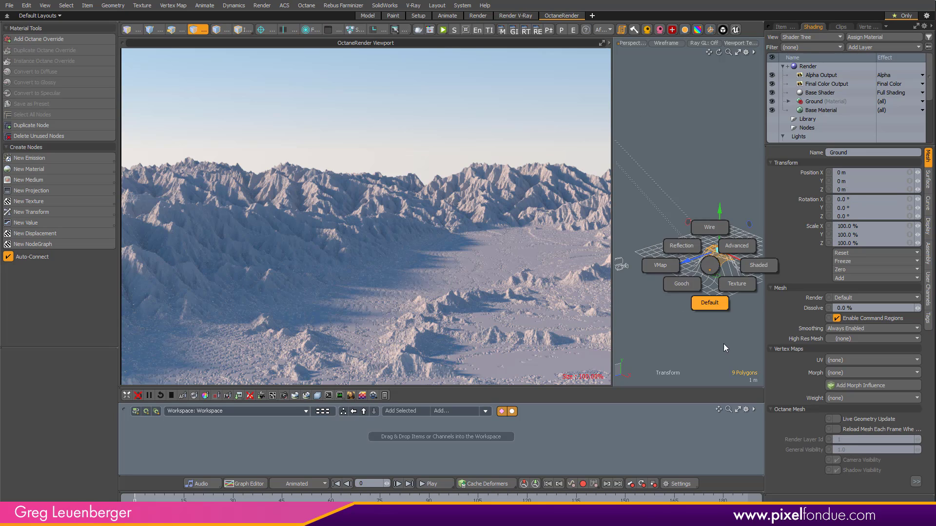
click(709, 305)
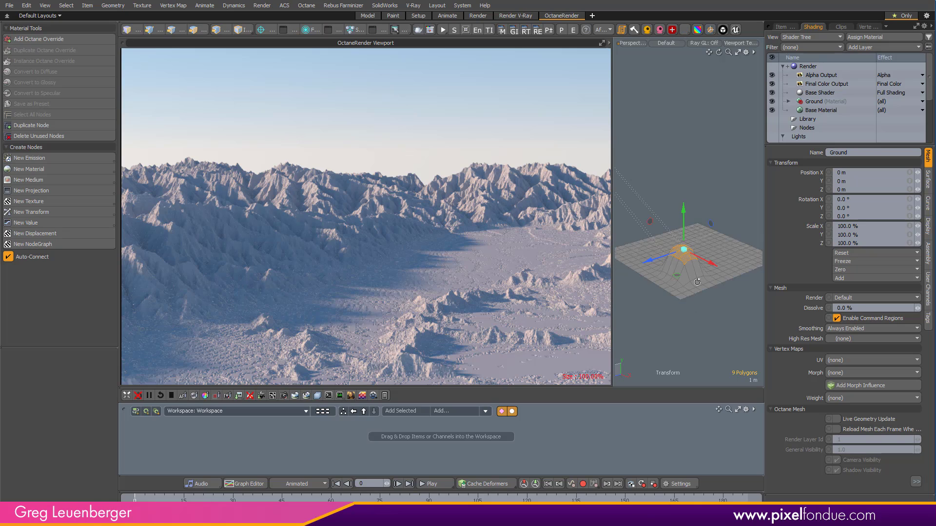
Undo the last operations on the ground mesh and clear its polygon selection
mouse_move(690, 312)
alt+mouse_down()
mouse_move(711, 317)
mouse_move(683, 318)
alt+mouse_up()
key(ctrl+z)
key(ctrl+z)
click(682, 318)
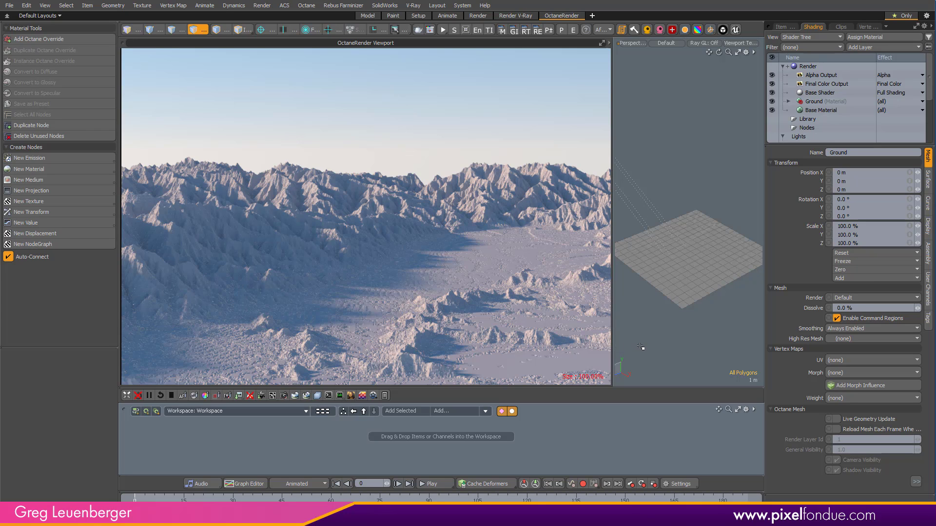
Expand the Ground material, display the node network of its Ground (2) override, and enlarge the schematic area
click(789, 100)
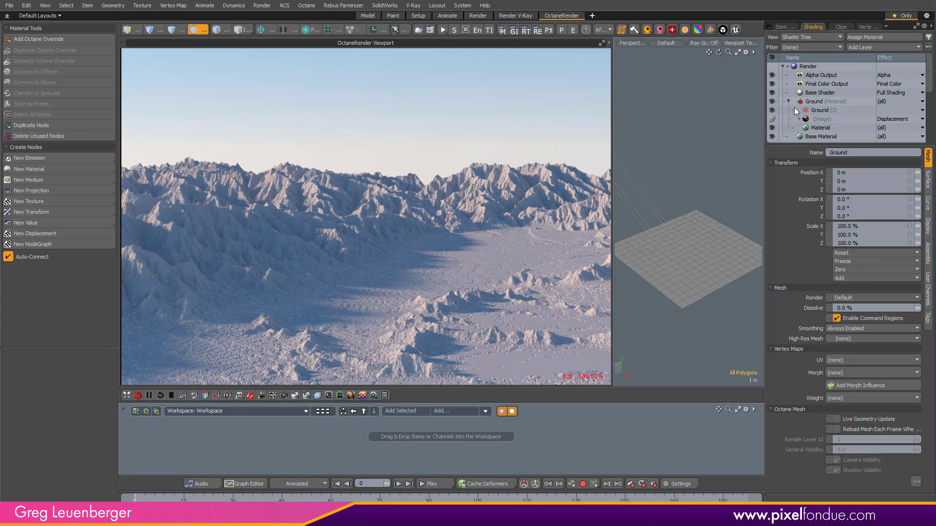
click(820, 111)
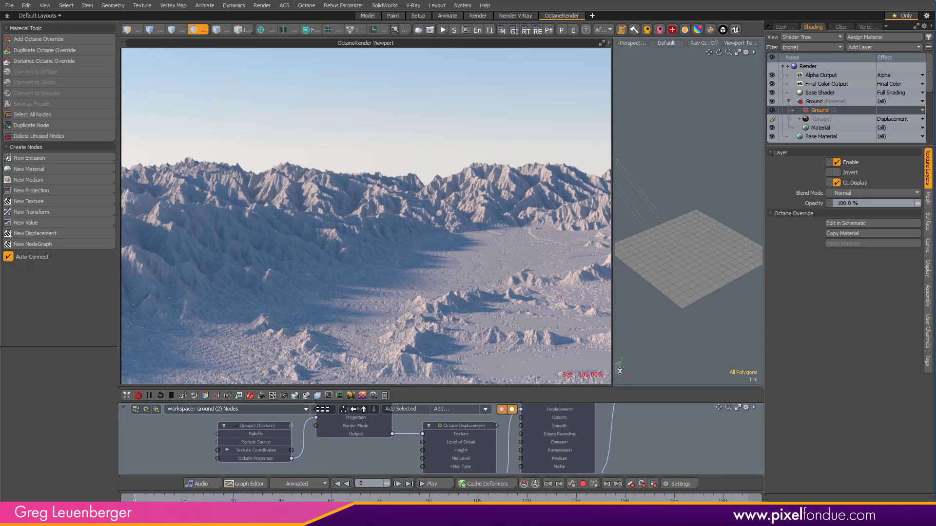
drag(618, 404, 616, 331)
alt+drag(599, 408, 584, 410)
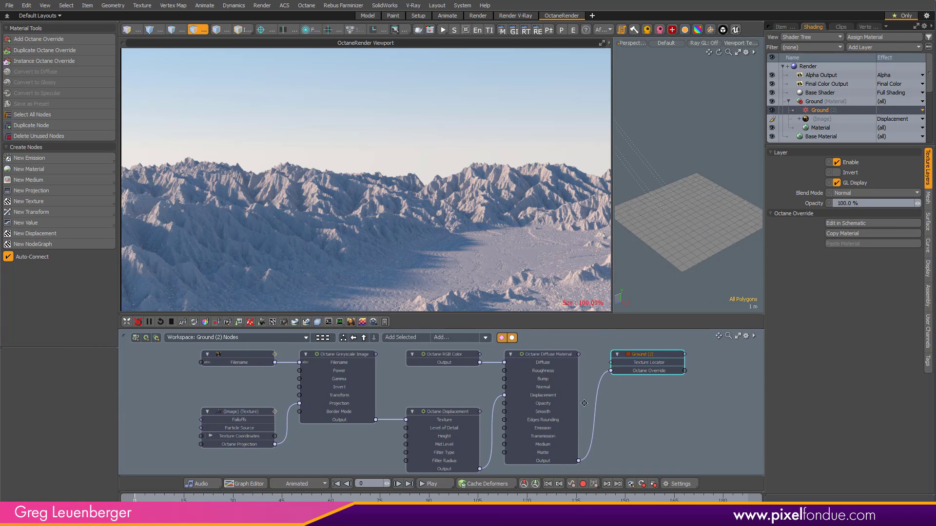
Inspect the properties of the Octane Diffuse Material node and the Octane Displacement node
scroll(586, 365, up, 1)
click(564, 372)
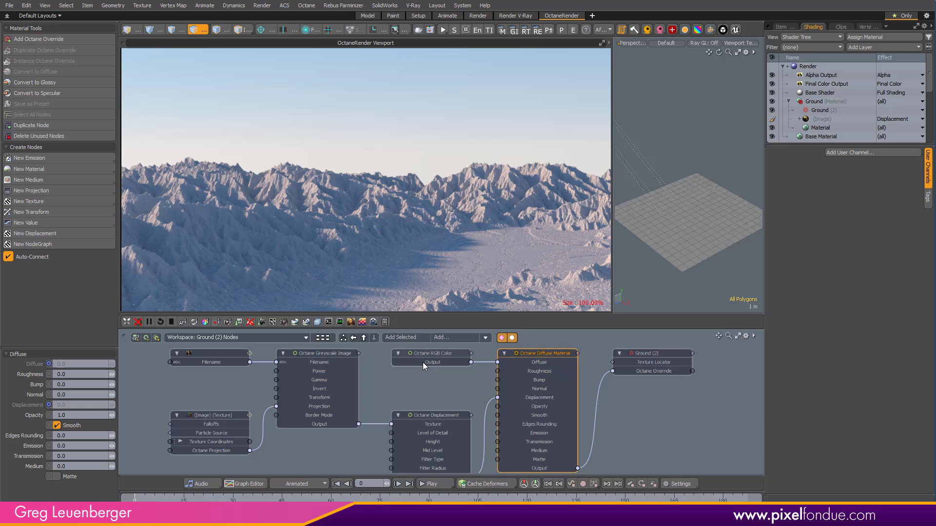
click(431, 380)
middle_drag(431, 380, 510, 396)
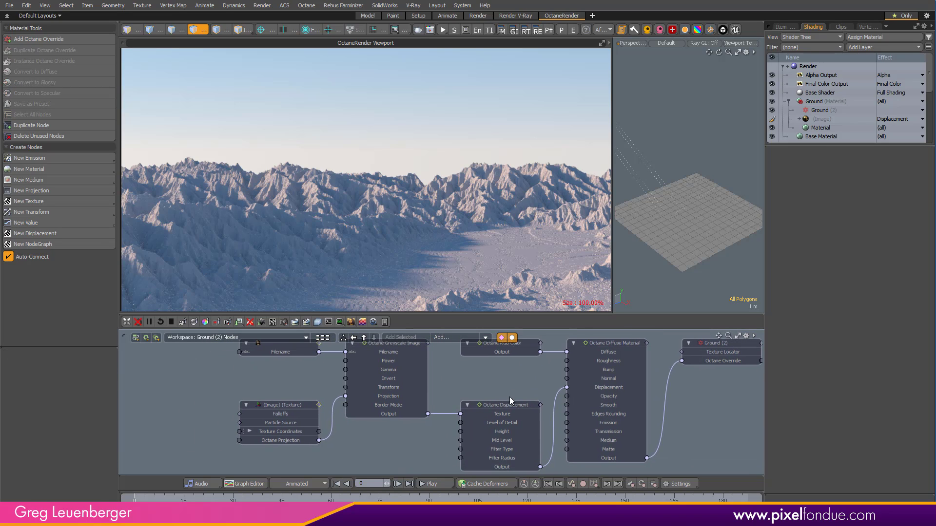
click(505, 406)
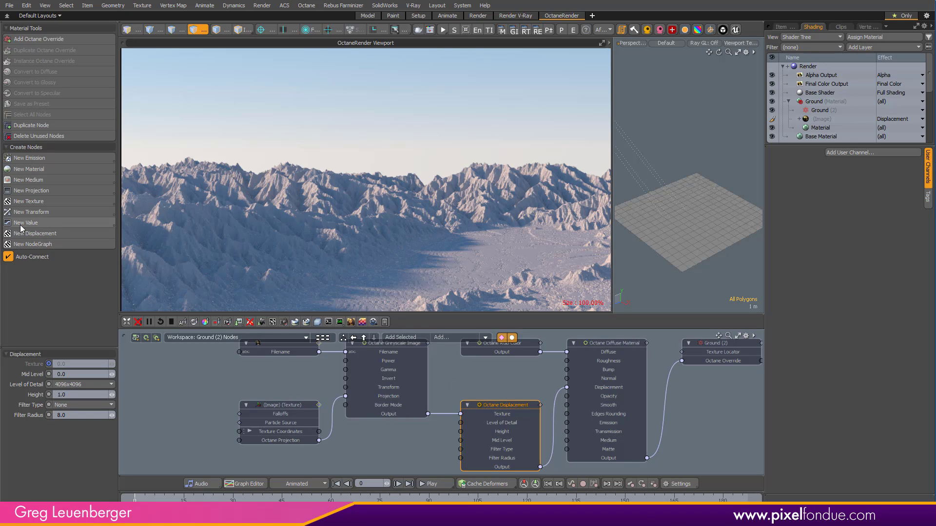
Add a spare displacement node to the Ground (2) node network and delete it
click(35, 233)
drag(523, 421, 434, 358)
drag(463, 423, 508, 383)
drag(437, 361, 455, 371)
key(Delete)
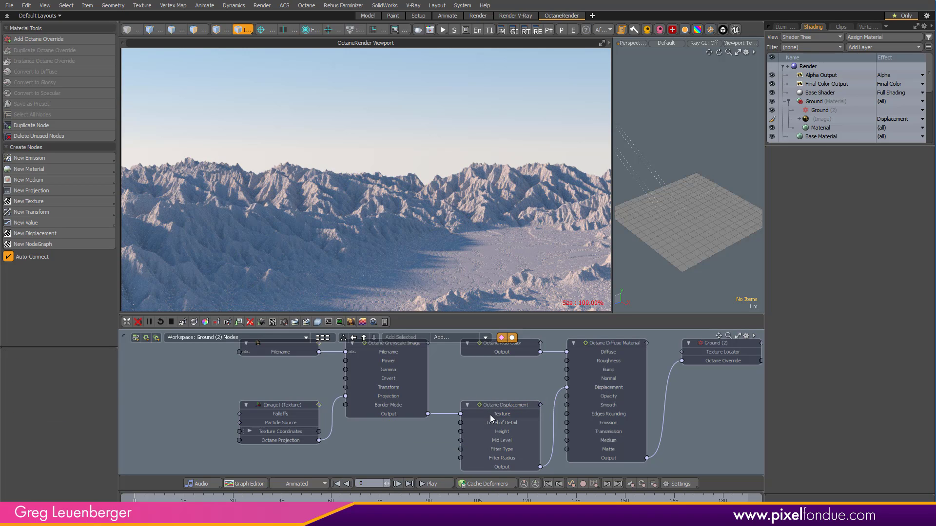
Browse the Generator textures available for new nodes, and make the render viewport taller
middle_drag(502, 411, 512, 430)
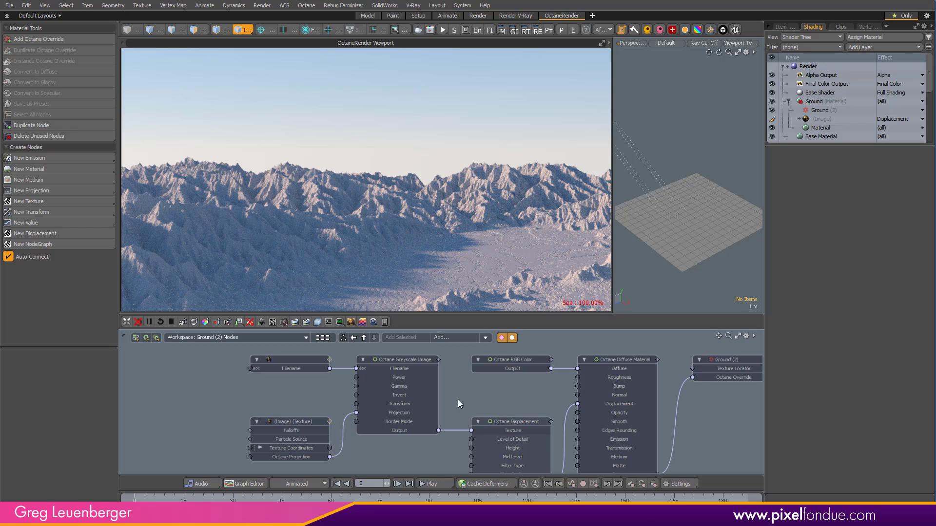
click(59, 200)
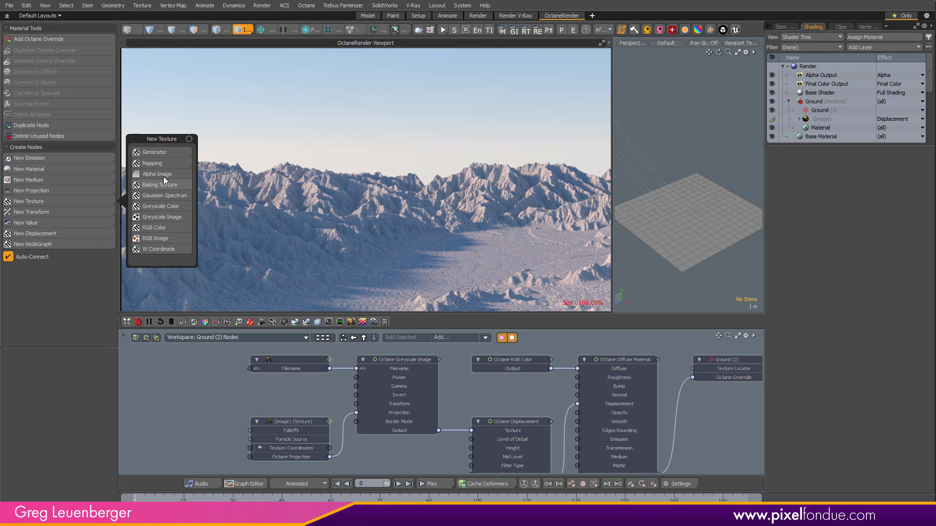
click(165, 152)
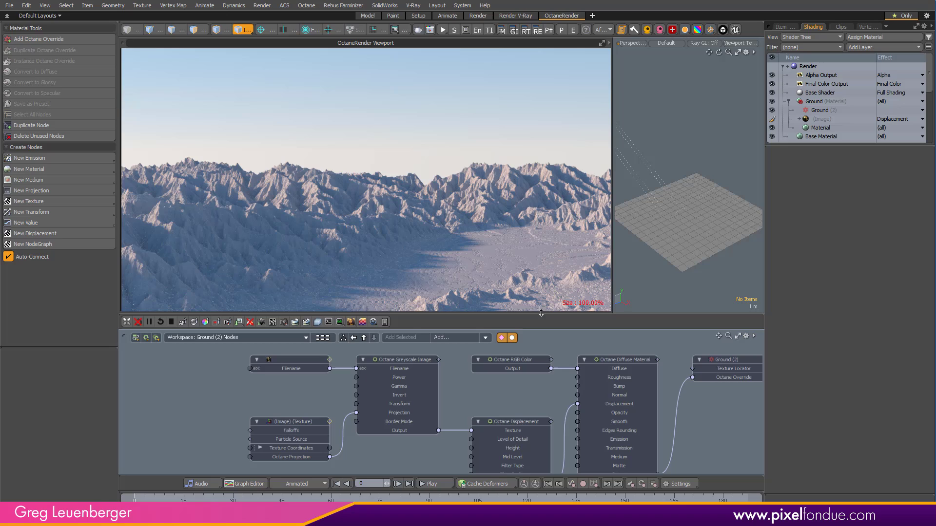
drag(541, 315, 539, 348)
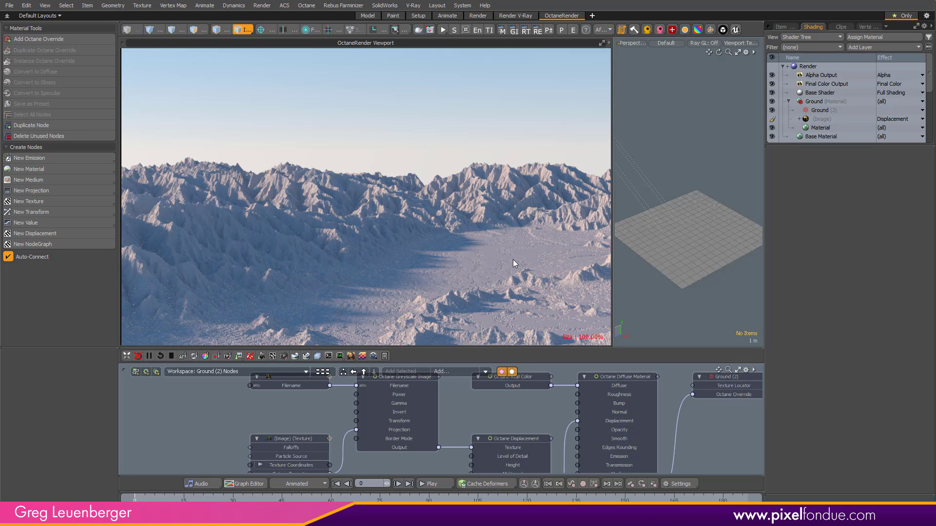
Set the Height of the Octane Displacement node to 2
scroll(478, 422, down, 3)
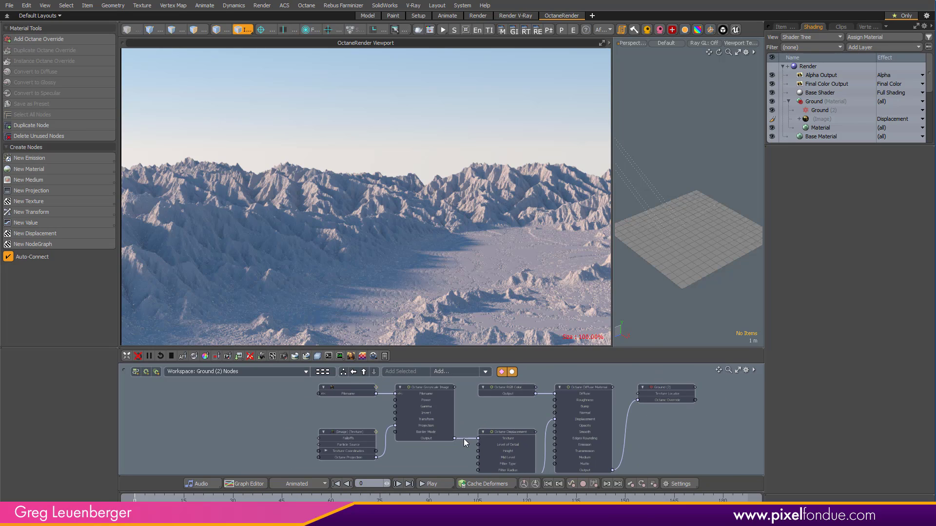
click(504, 433)
scroll(504, 433, up, 5)
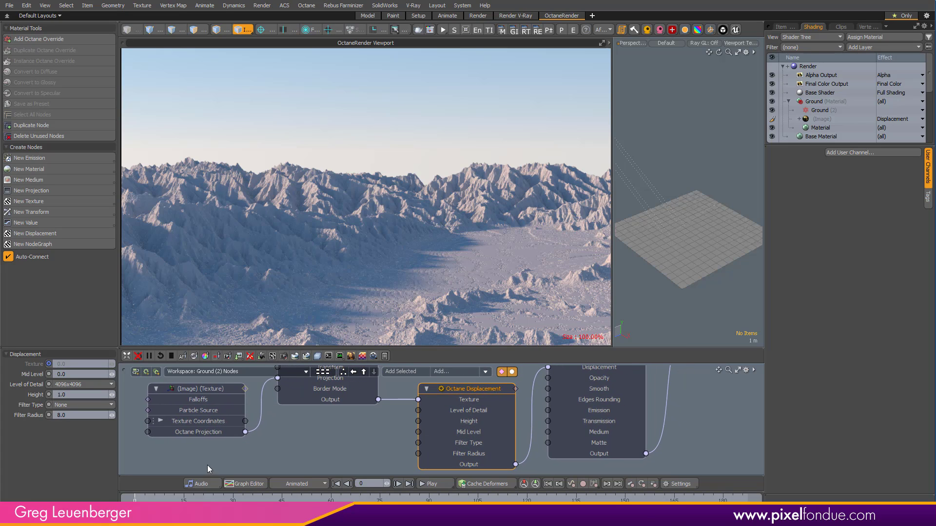
click(95, 391)
text(2)
key(Return)
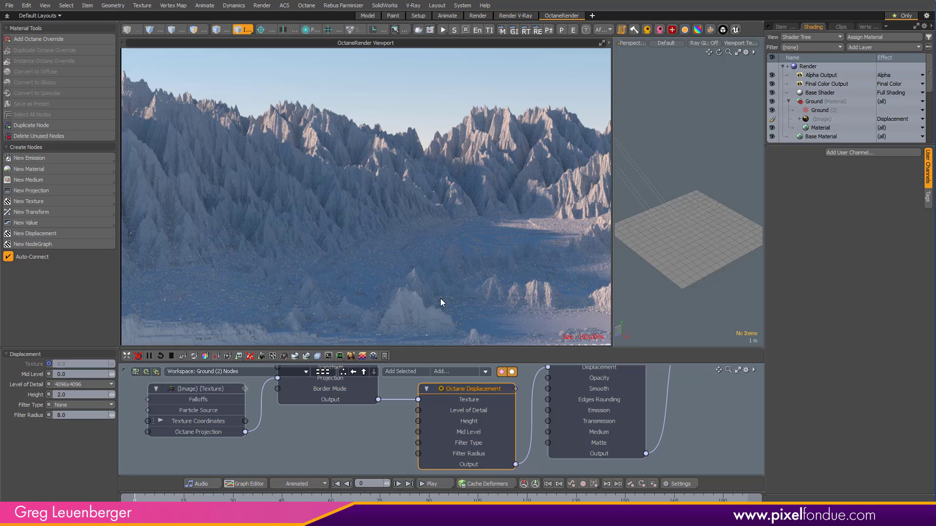
Try a displacement Height of 0.5, and set it back to 1
click(84, 390)
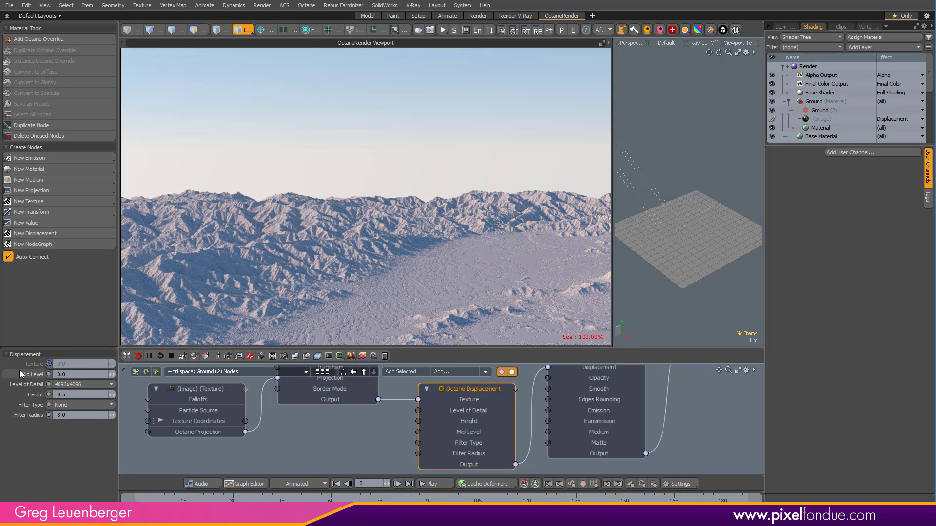
click(69, 393)
text(1)
key(Return)
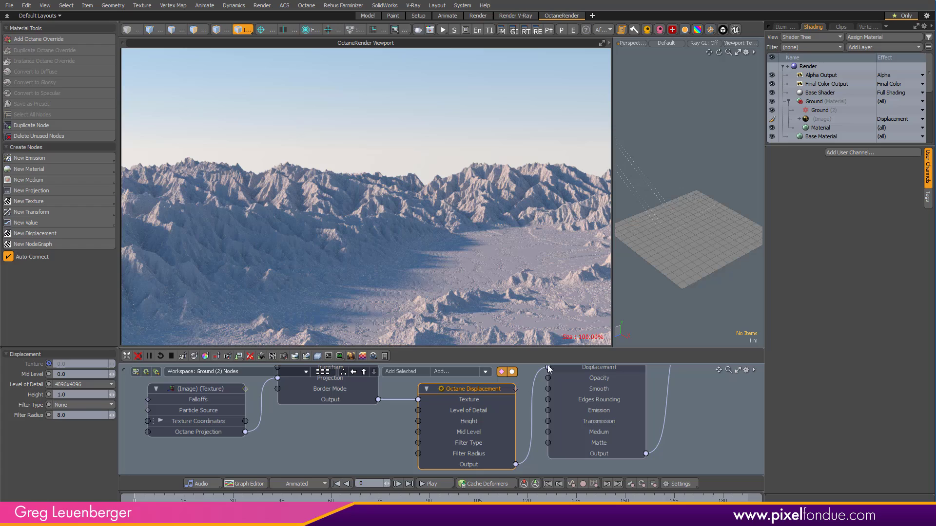
Try the displacement's Level of Detail at 256x256 and 2048x2048, and settle on 4096x4096
click(89, 385)
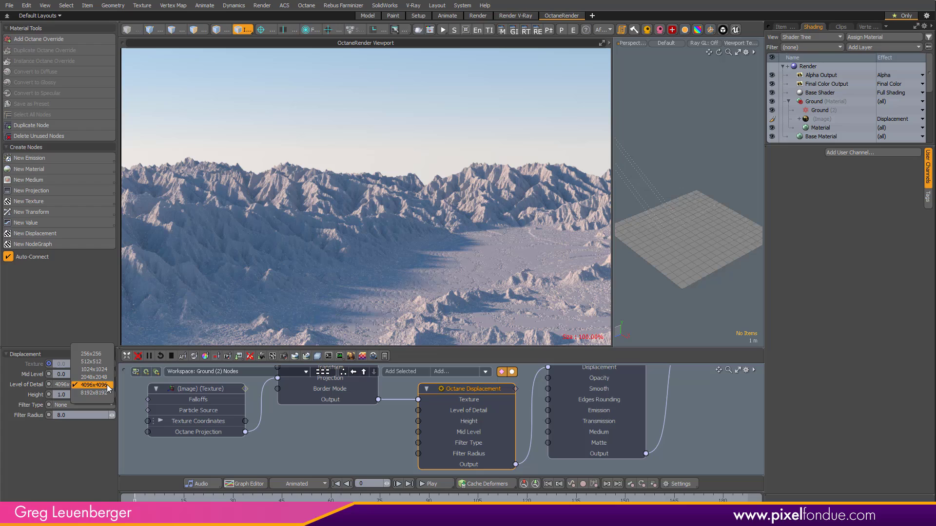
click(98, 356)
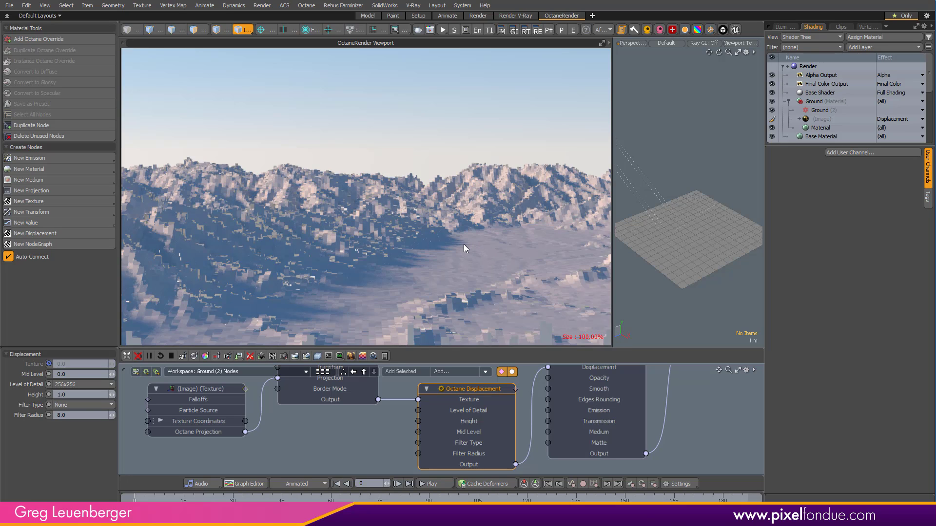
click(66, 404)
click(95, 408)
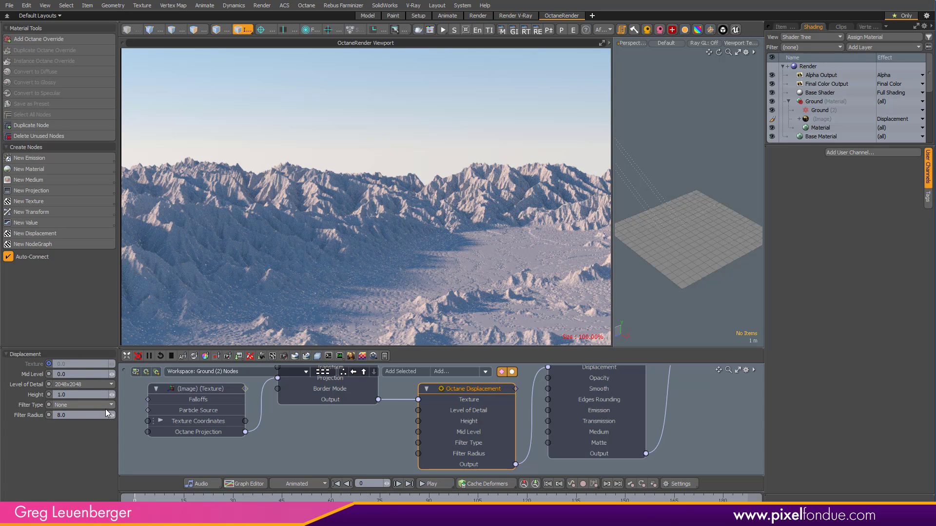
click(73, 385)
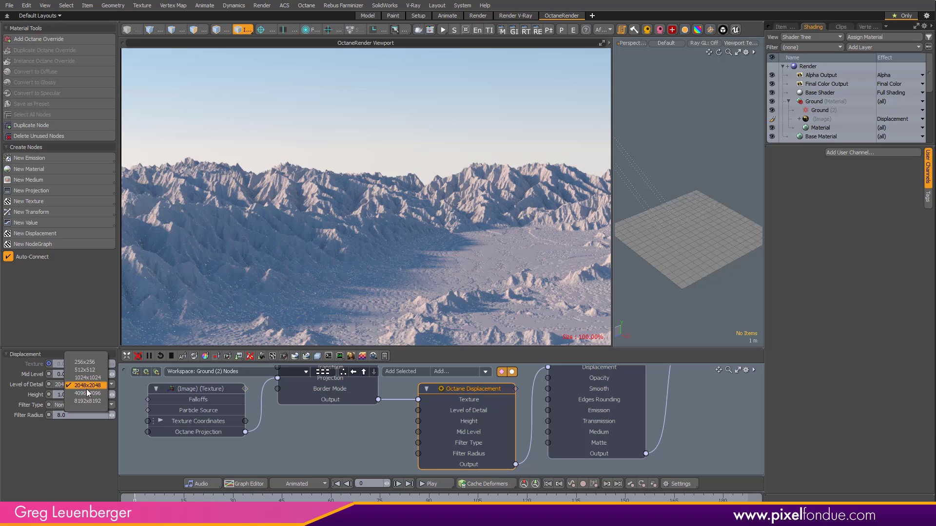
click(72, 386)
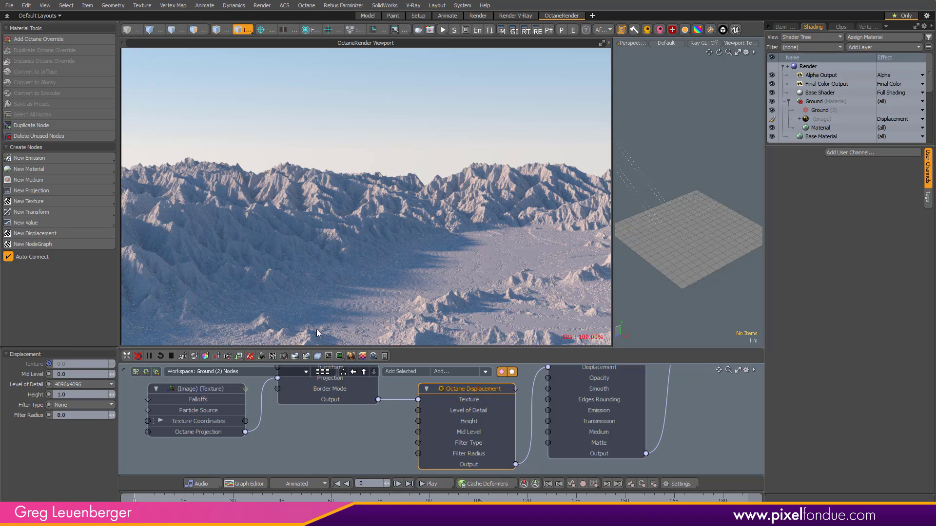
Switch the 3D viewport to the render camera and pull the camera back to frame the terrain's front edge
key(ctrl+space)
click(664, 218)
ctrl+alt+drag(703, 222, 584, 249)
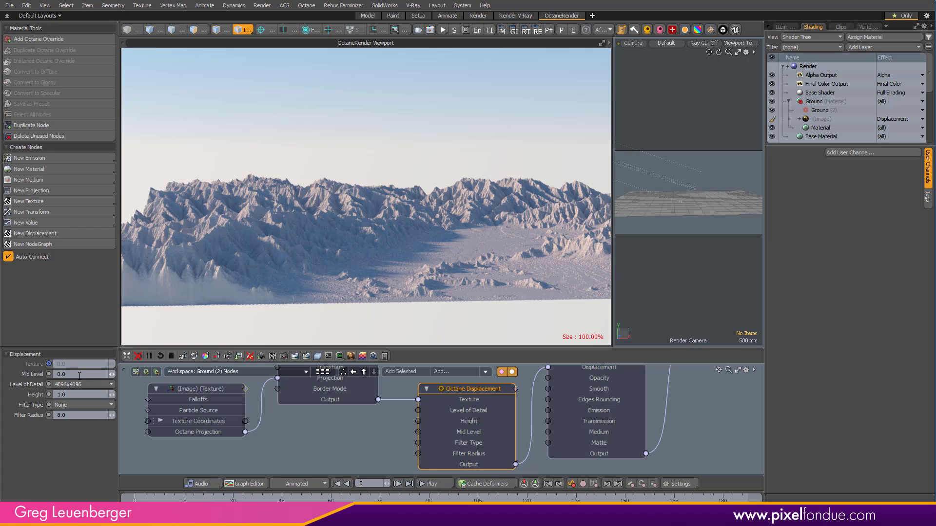
Try displacement Mid Level values of 0.5 and 1
click(73, 374)
key(Return)
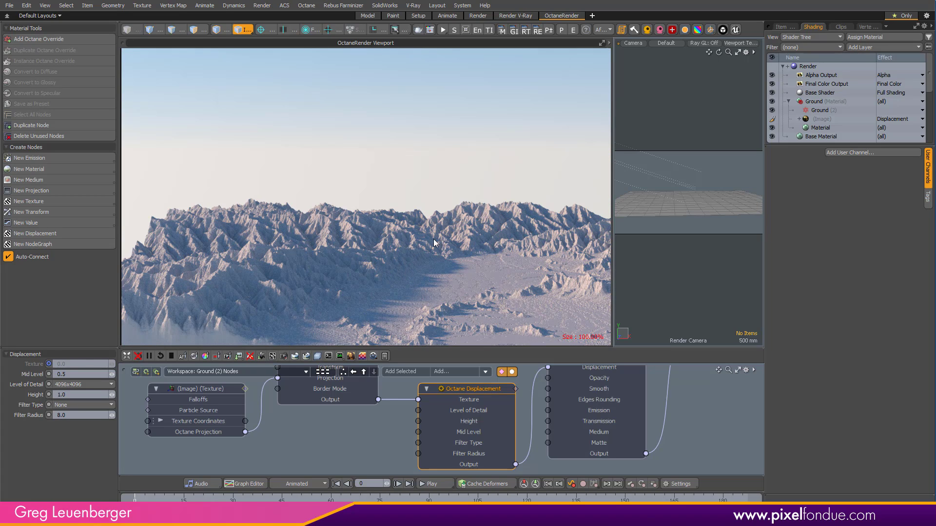
click(99, 373)
text(1)
key(Return)
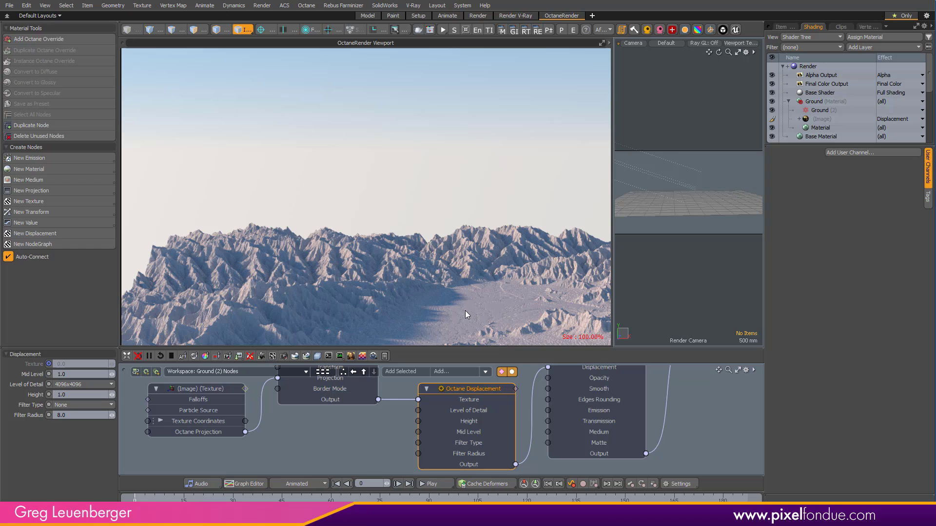
Set the displacement's Mid Level to 0 and move the render camera back in close to the terrain
click(101, 373)
text(0)
key(Return)
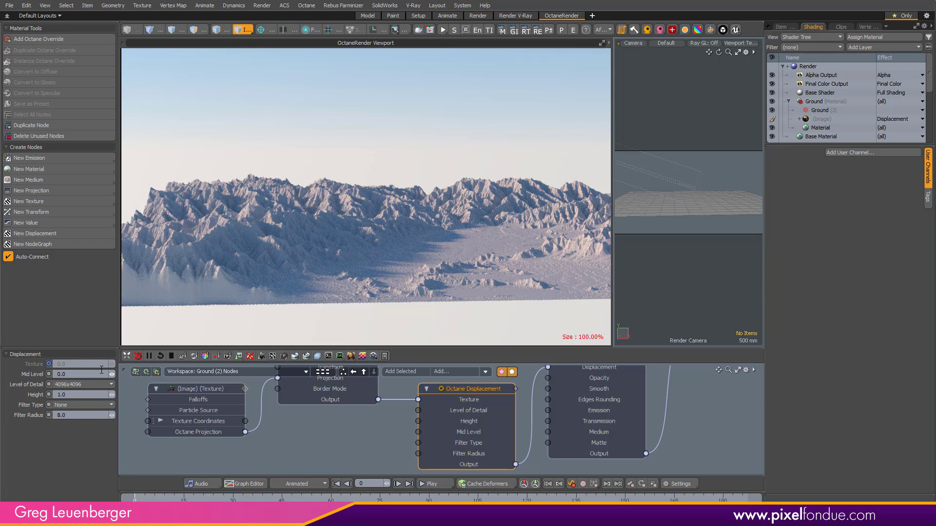
ctrl+alt+drag(713, 208, 787, 209)
alt+shift+drag(706, 210, 704, 210)
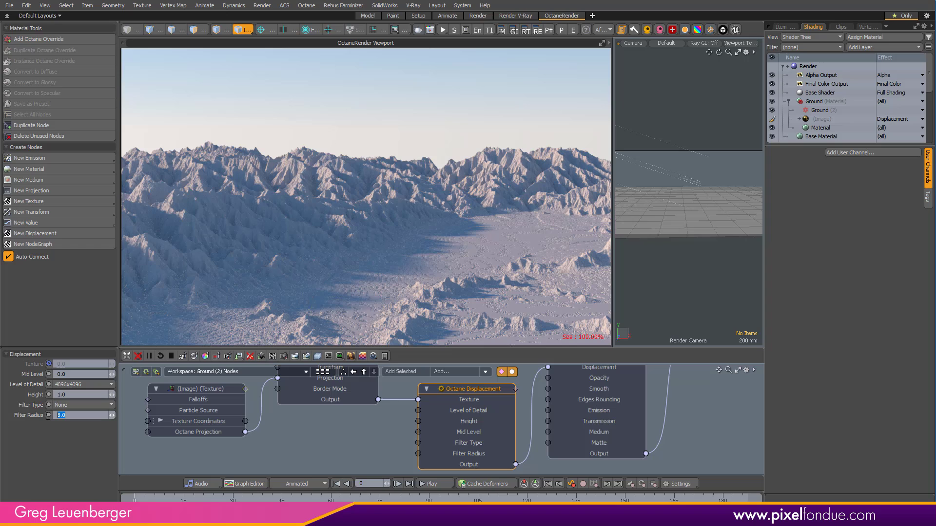
Set the displacement's Filter Radius to 2 and its Filter Type to Box
click(50, 415)
text(2)
click(109, 378)
click(94, 405)
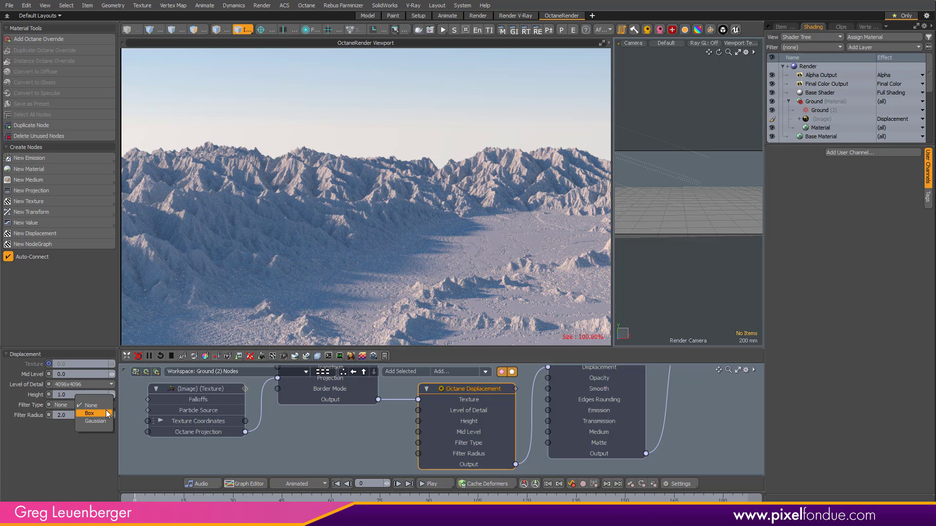
click(107, 423)
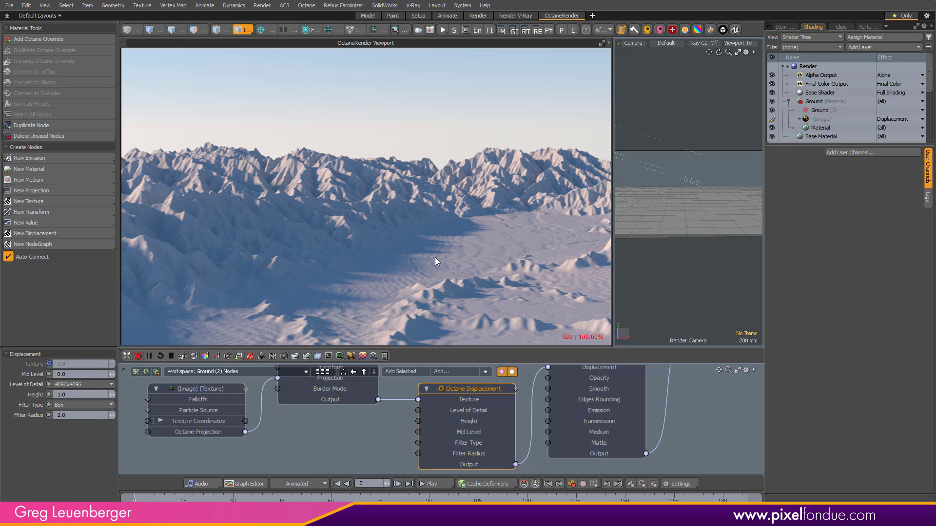
Increase the displacement's Filter Radius to 16
click(72, 416)
text(16)
key(Return)
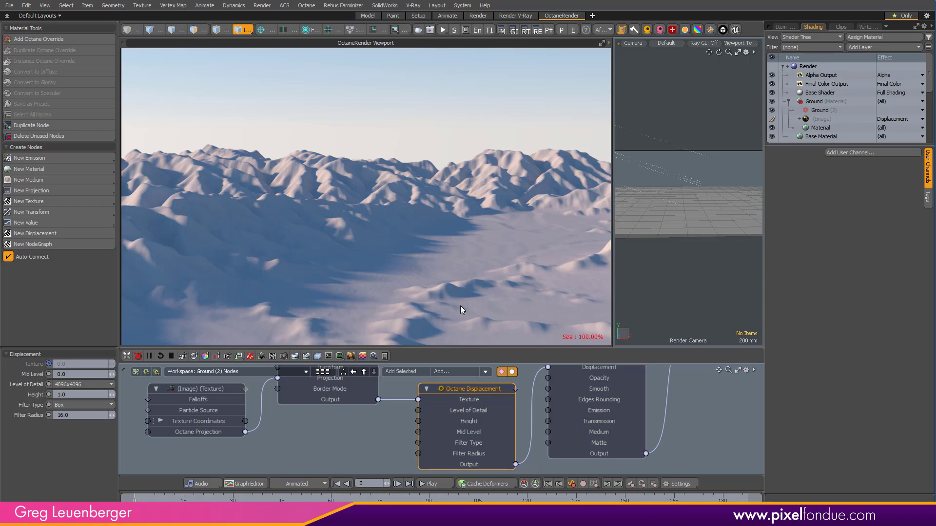
Set the displacement's Filter Radius to 2 and its Filter Type to None
click(97, 416)
text(2)
key(Return)
click(69, 405)
click(69, 397)
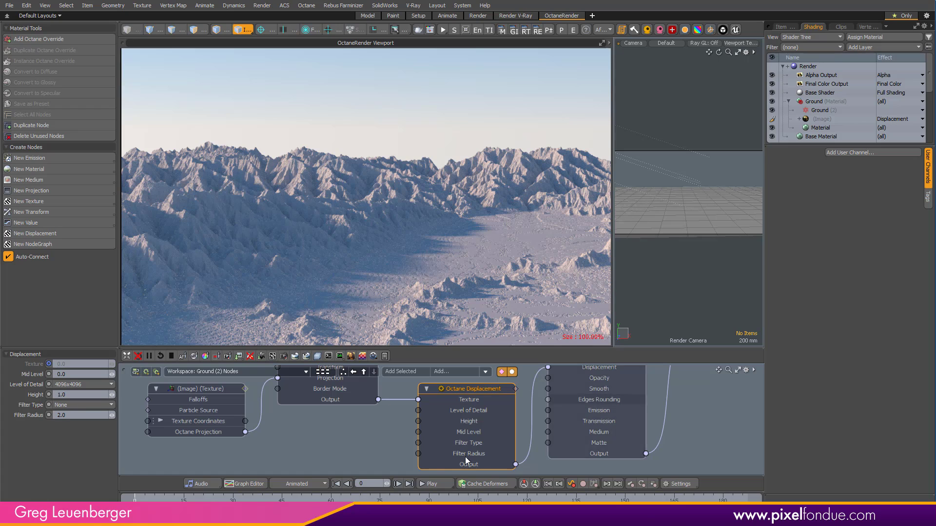
Deselect the Octane Displacement node in the node network
scroll(391, 443, down, 2)
alt+drag(391, 446, 354, 460)
click(635, 428)
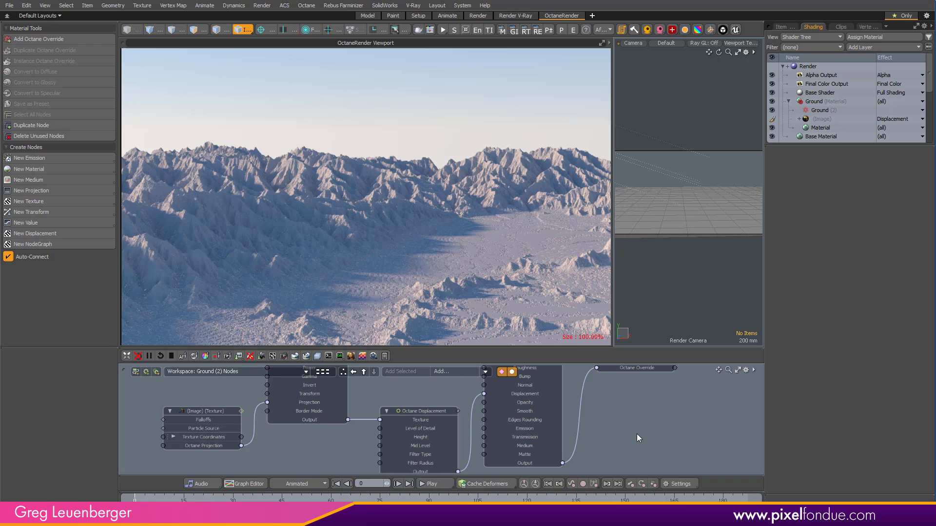
Switch the node schematic to the empty Workspace, widen the camera viewport and show an enlarged item list
click(205, 371)
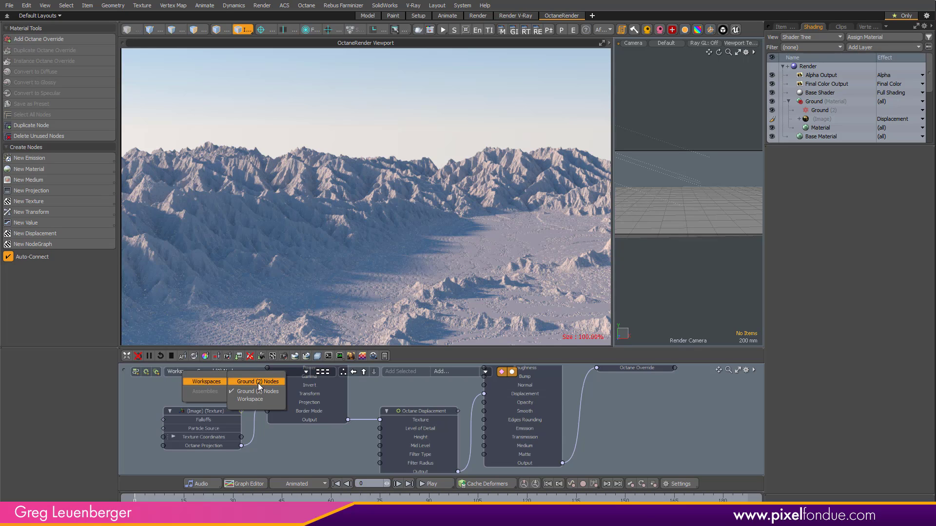
click(253, 399)
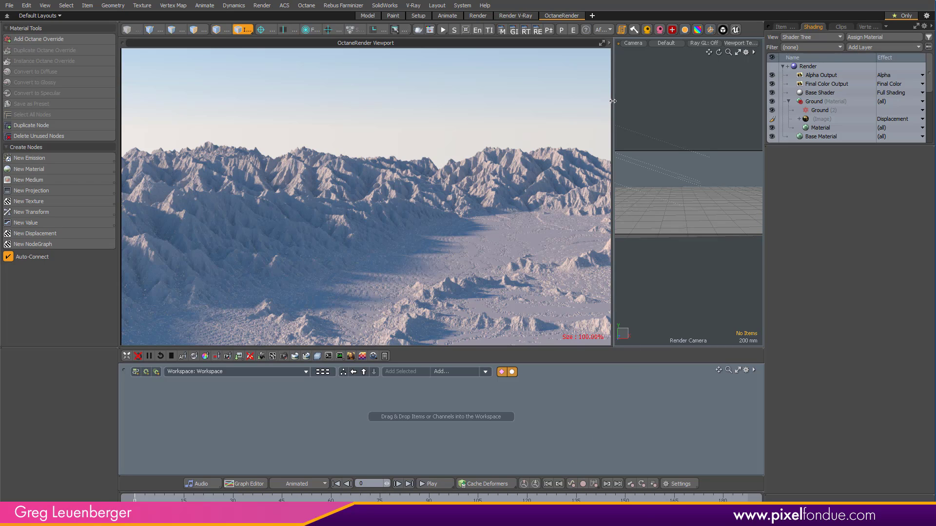
drag(613, 101, 494, 93)
click(791, 29)
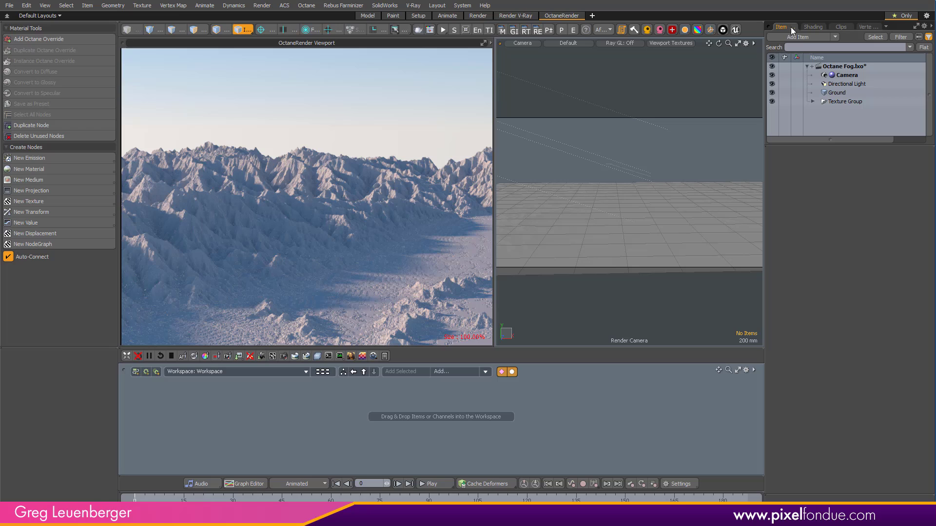
drag(828, 141, 830, 222)
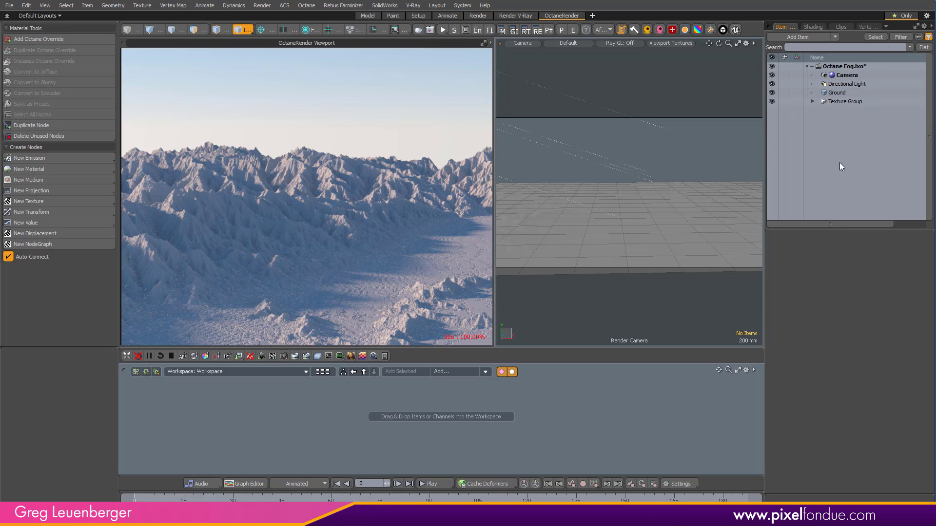
Add a new mesh item to the scene and name it Container Mesh
key(n)
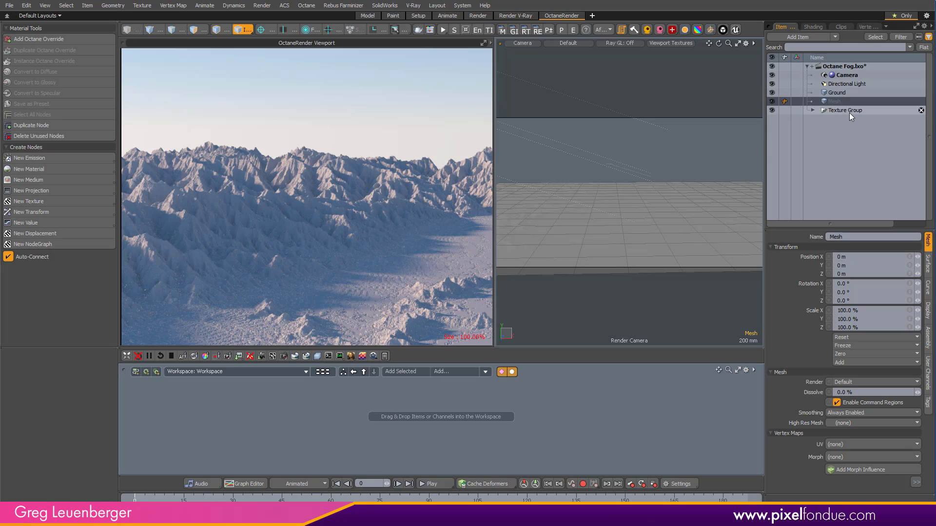
key(F2)
text(Ciub=)
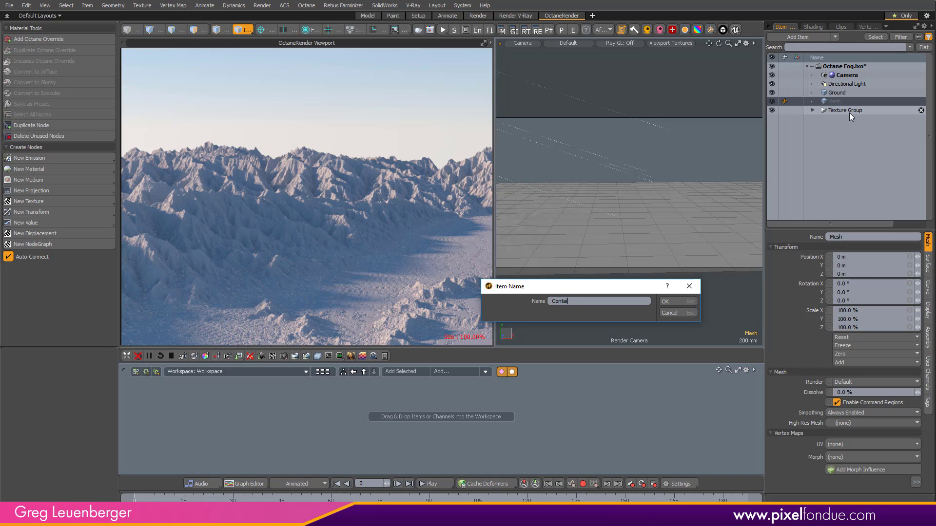
text(esh)
key(Return)
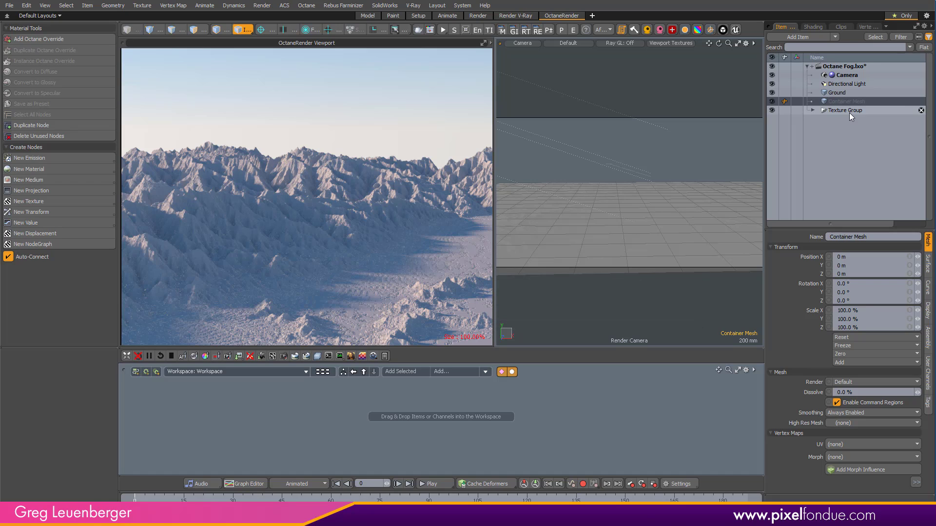
Search the item library for "vol" and add a Volume item to the scene
click(796, 38)
drag(695, 0, 660, 72)
key(x)
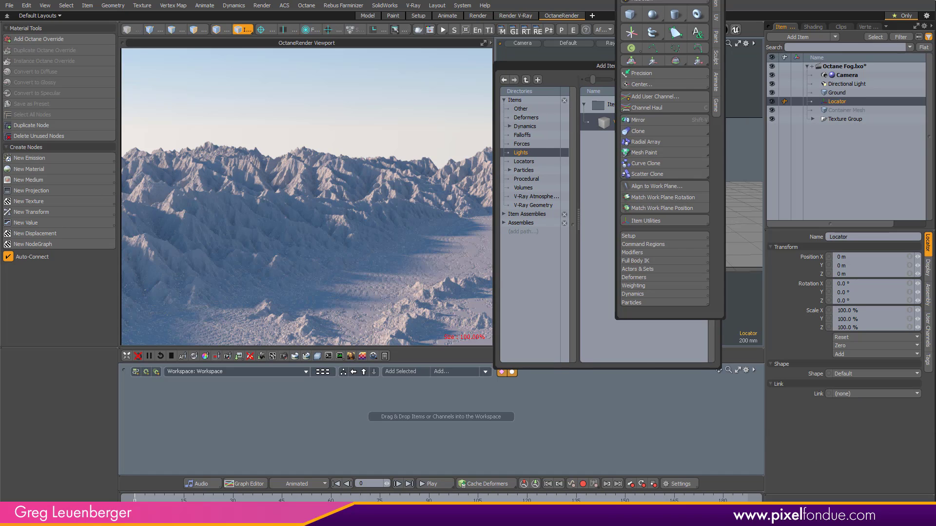
drag(673, 79, 657, 77)
text(vol)
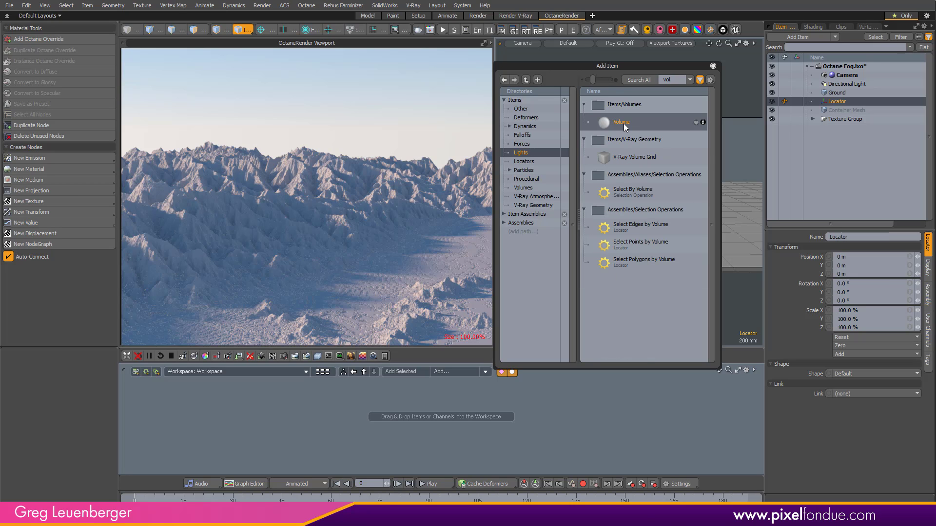
double_click(622, 122)
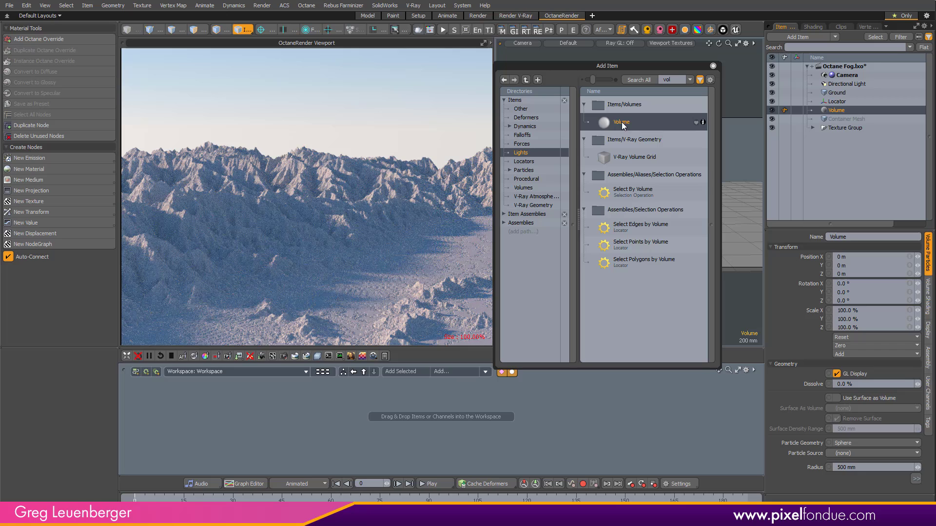
Delete the stray Locator and the duplicate Volume from the item list
ctrl+click(838, 101)
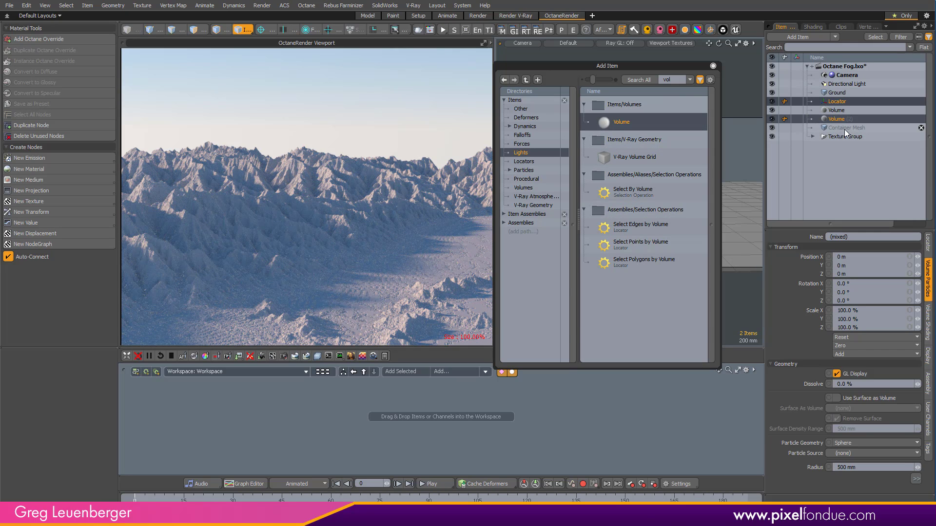
key(Delete)
click(688, 296)
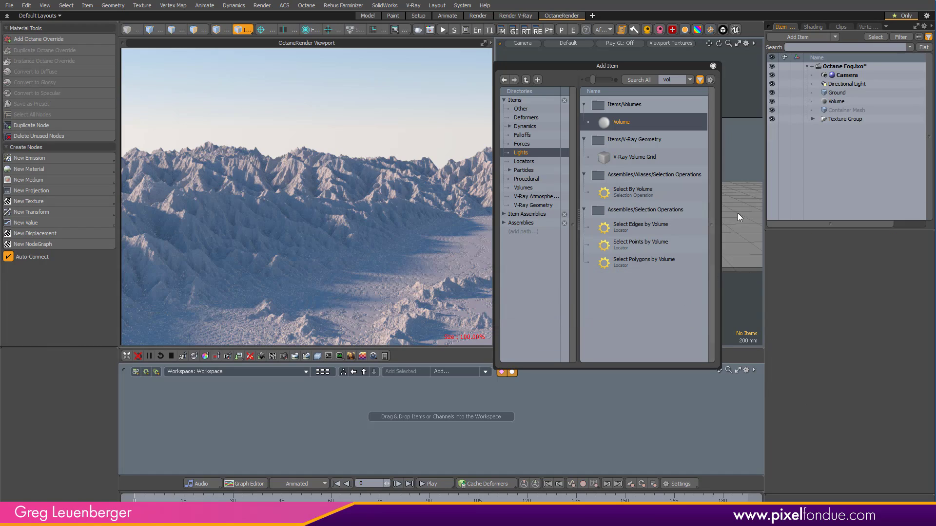
Search the item library for "vdb", add a VDBVoxel item and place it directly below Volume in the item list
drag(676, 80, 658, 79)
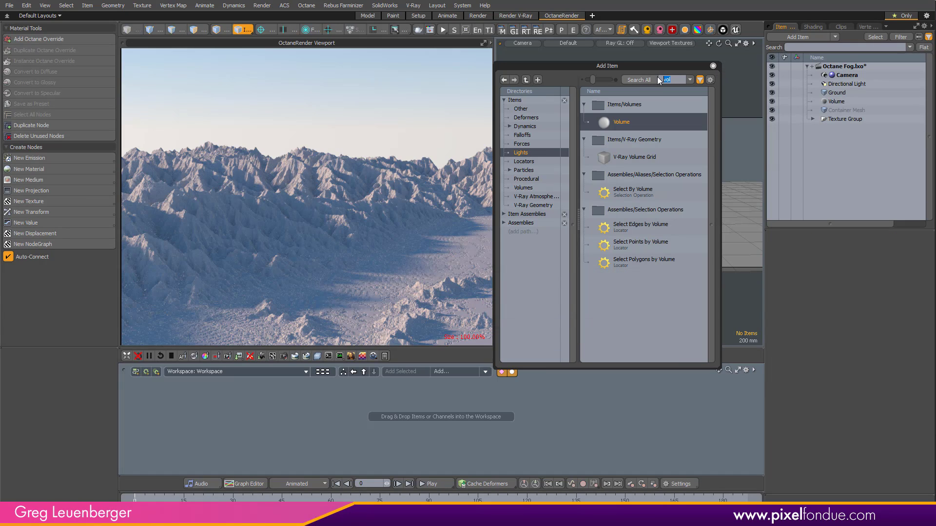
key(BackSpace)
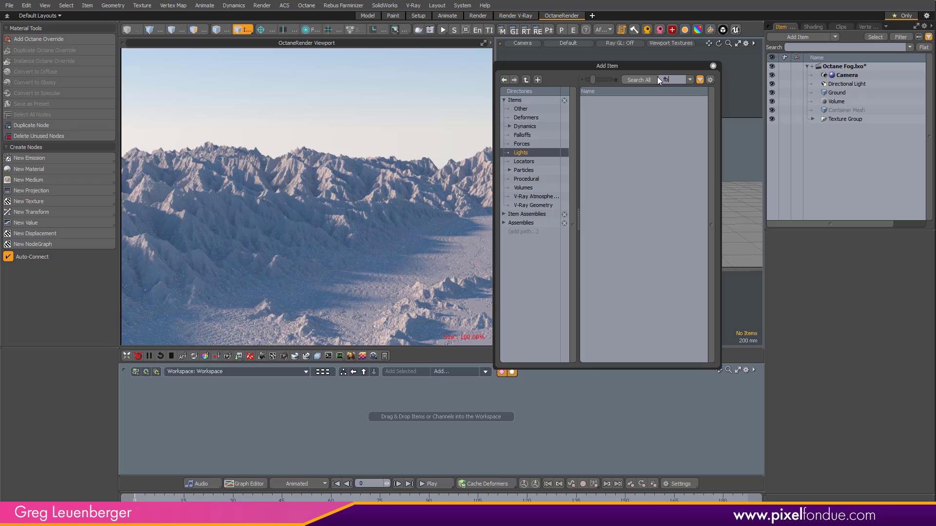
text(vdb)
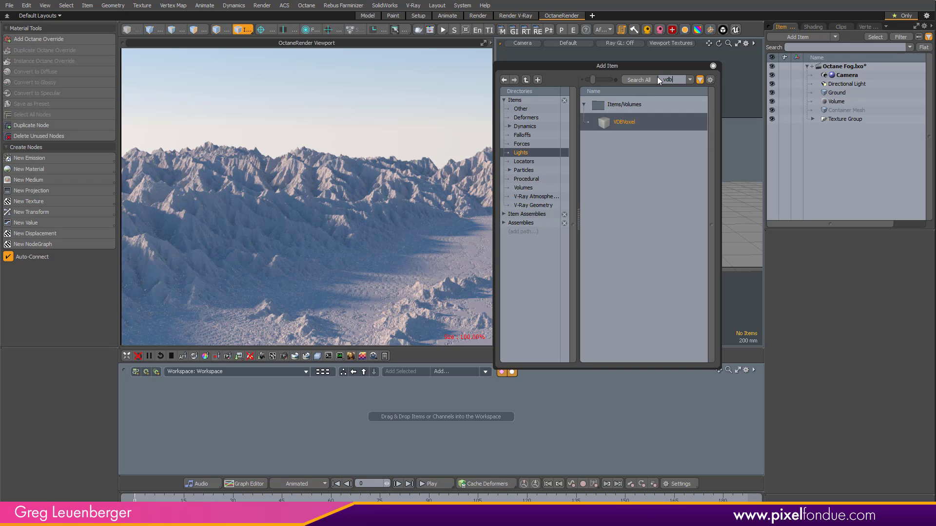
double_click(619, 123)
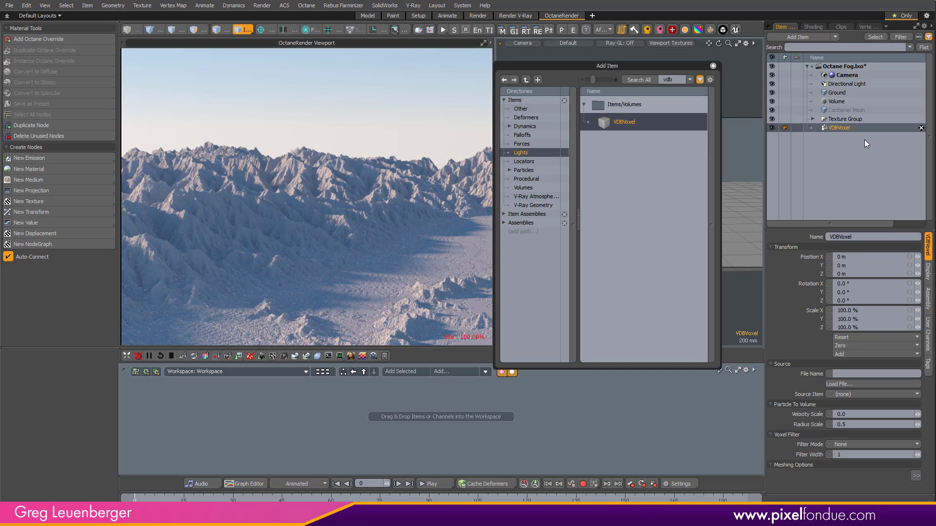
drag(835, 128, 844, 107)
click(713, 66)
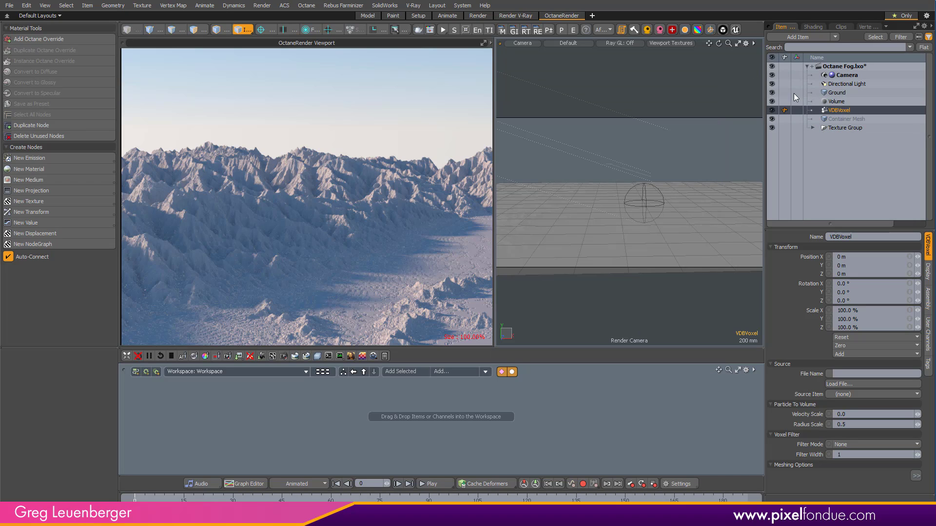
Create a unit cube in the Container Mesh, working in a perspective view of the whole scene
click(835, 121)
key(ctrl+space)
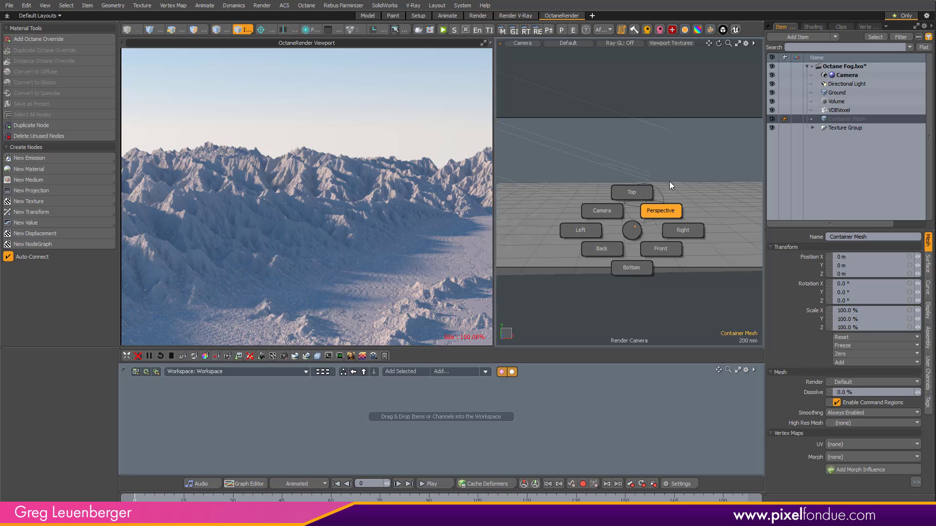
click(669, 183)
scroll(649, 202, down, 3)
alt+drag(648, 202, 666, 191)
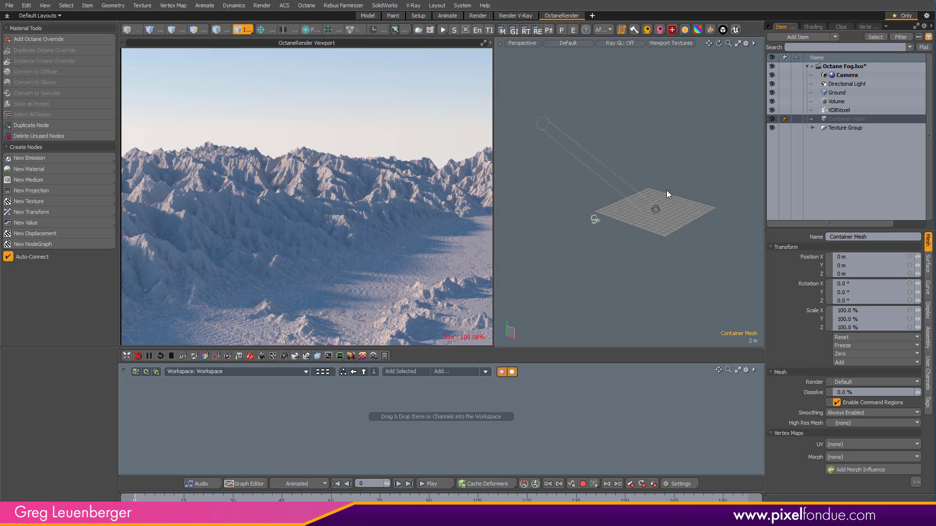
key(F2)
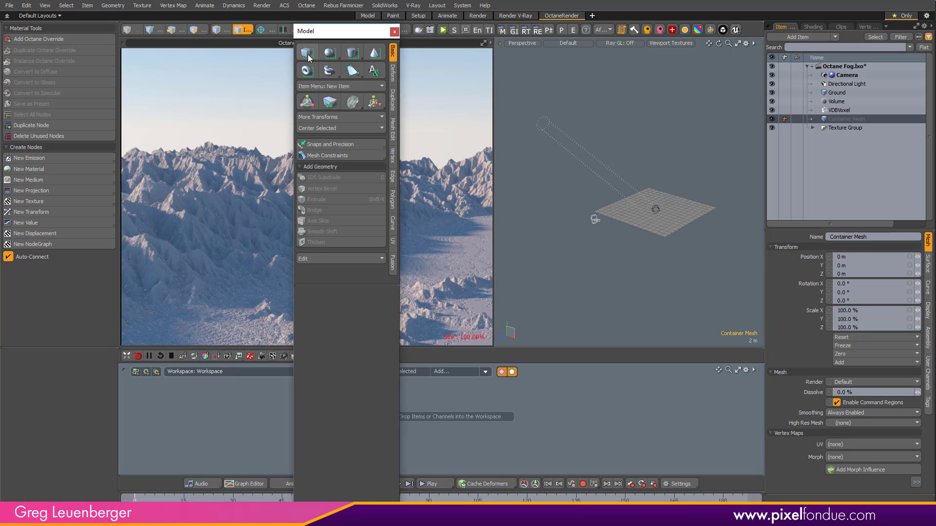
shift+click(308, 55)
click(394, 31)
Scale up the cube's polygons uniformly until the cube extends past the edges of the ground plane
scroll(717, 217, up, 5)
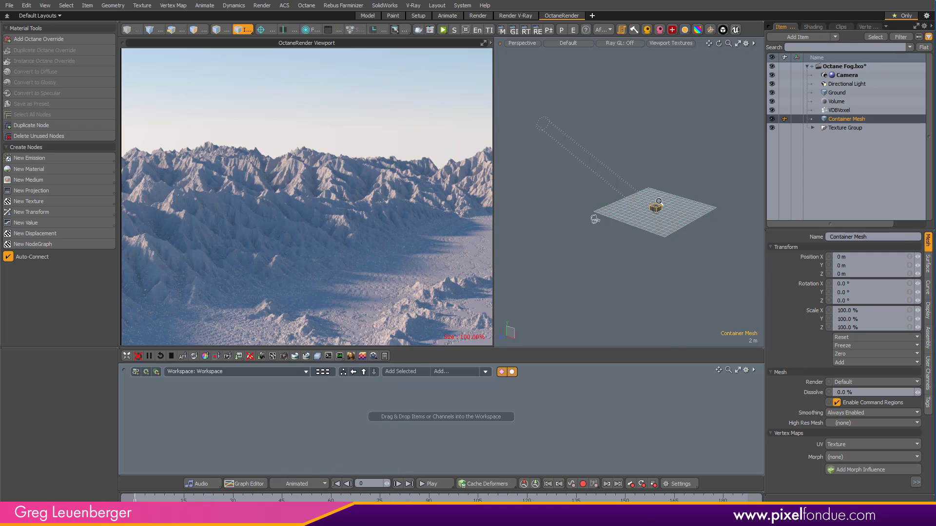
key(3)
key(r)
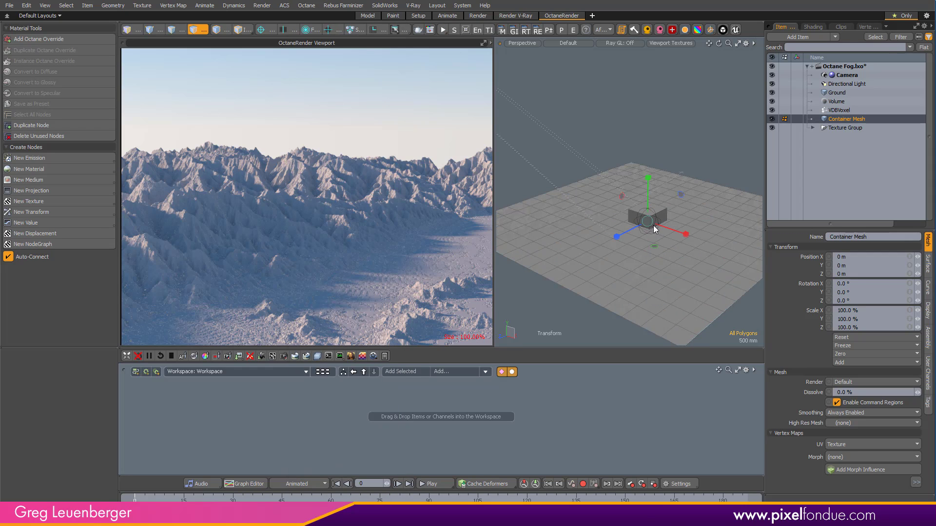
drag(648, 222, 669, 219)
Flatten the container box vertically in a wireframe side view and position it so its base sits just below the ground plane
key(KP_3)
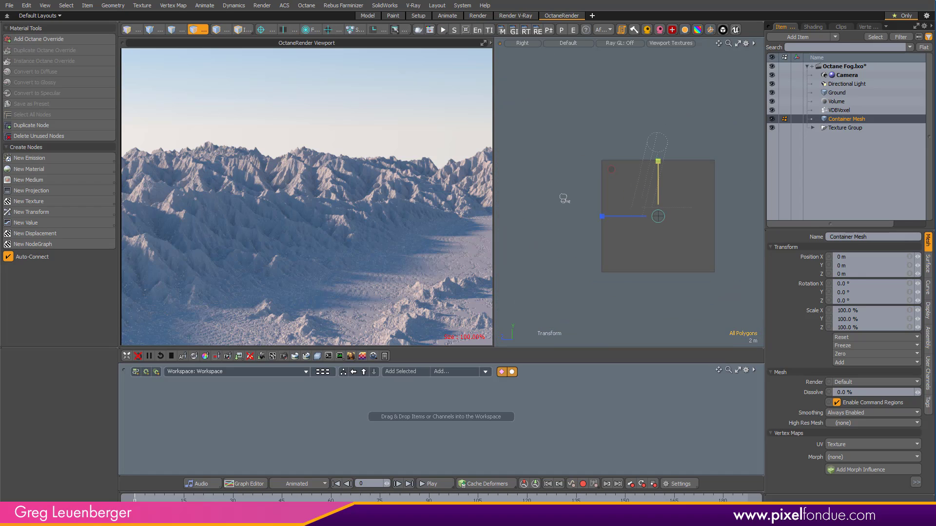
drag(659, 162, 659, 250)
key(KP_4)
alt+shift+drag(681, 208, 675, 183)
ctrl+alt+drag(675, 183, 711, 181)
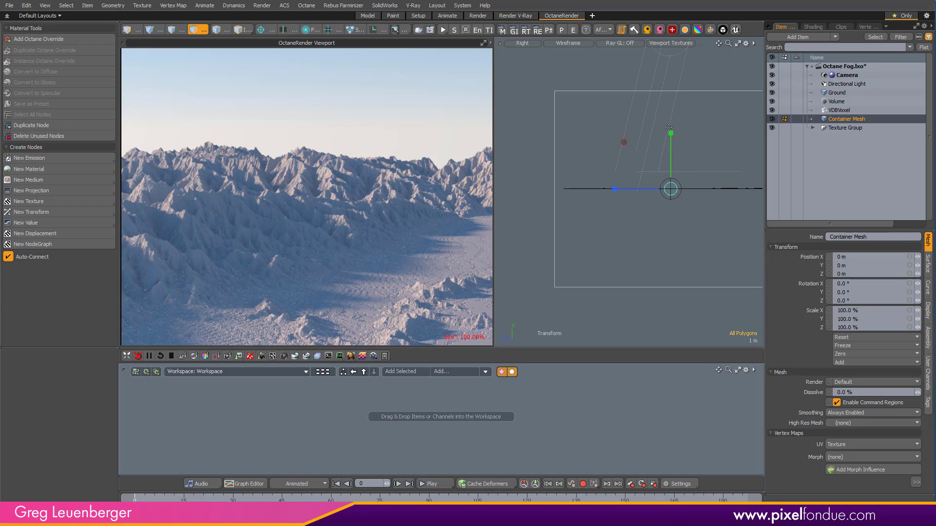
mouse_move(671, 133)
mouse_down()
mouse_move(662, 353)
mouse_move(672, 131)
mouse_up()
key(q)
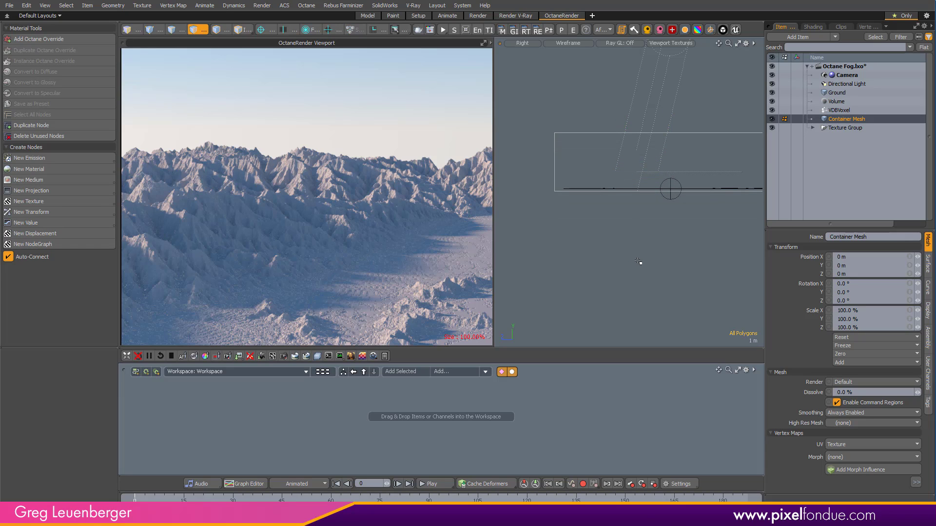
Return to the camera view and add the Container Mesh, VDBVoxel and Volume items to the node workspace
key(ctrl+3)
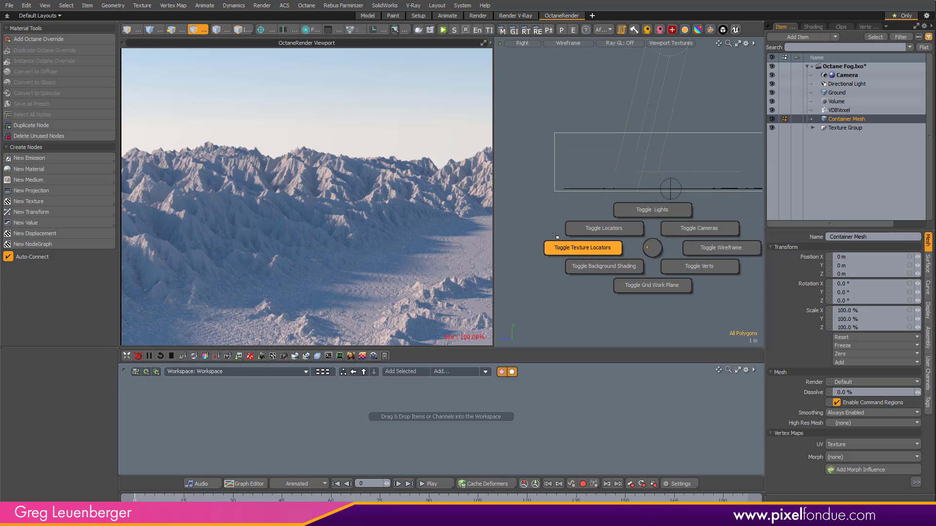
key(ctrl+1)
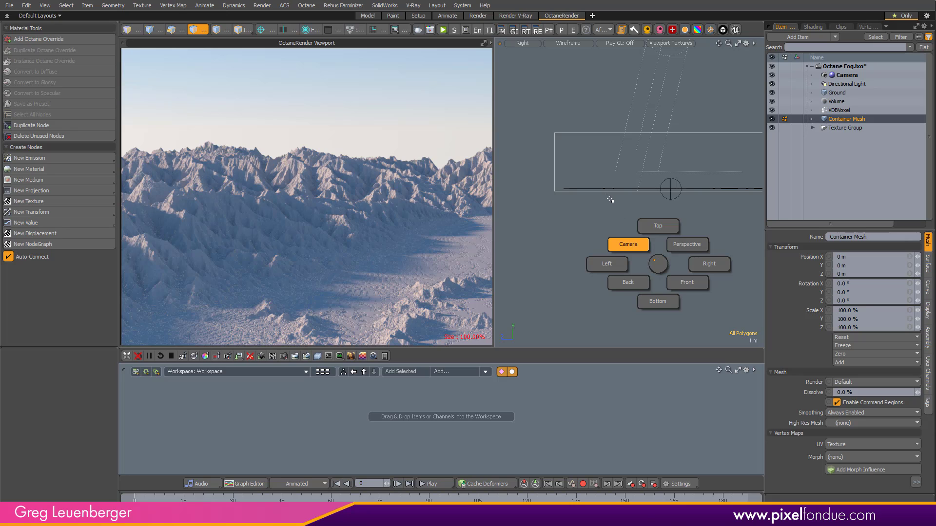
click(610, 200)
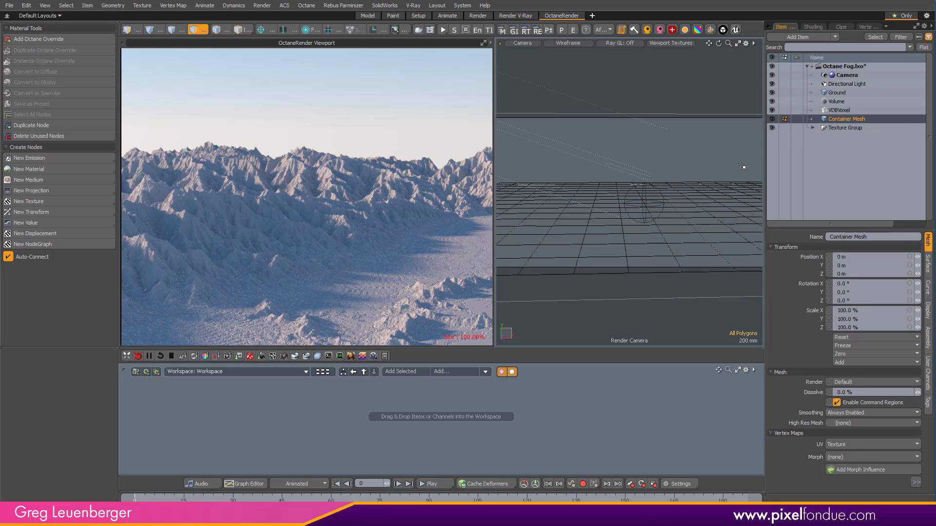
ctrl+click(838, 109)
ctrl+click(834, 101)
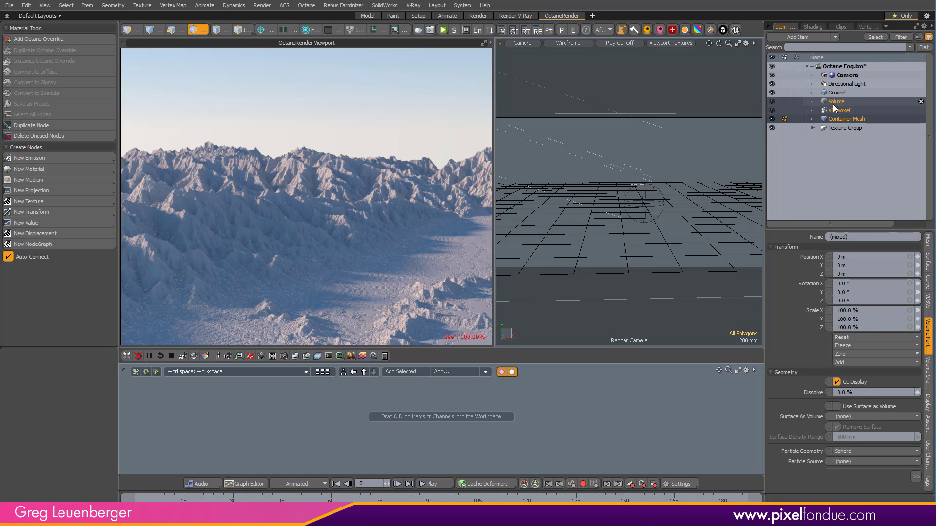
click(412, 373)
alt+drag(500, 411, 498, 425)
click(502, 408)
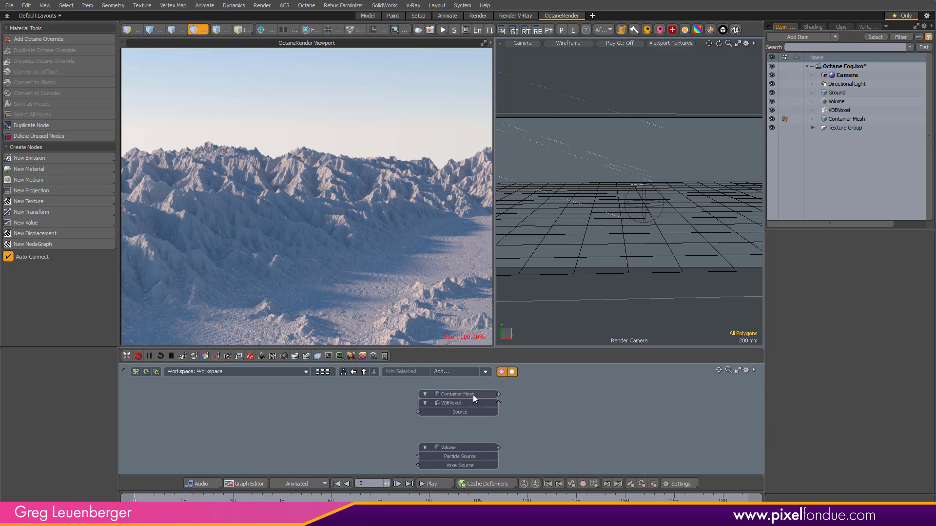
Arrange the three nodes in a row and link Container Mesh to VDBVoxel's Source and VDBVoxel to Volume's Voxel Source
drag(475, 395, 335, 431)
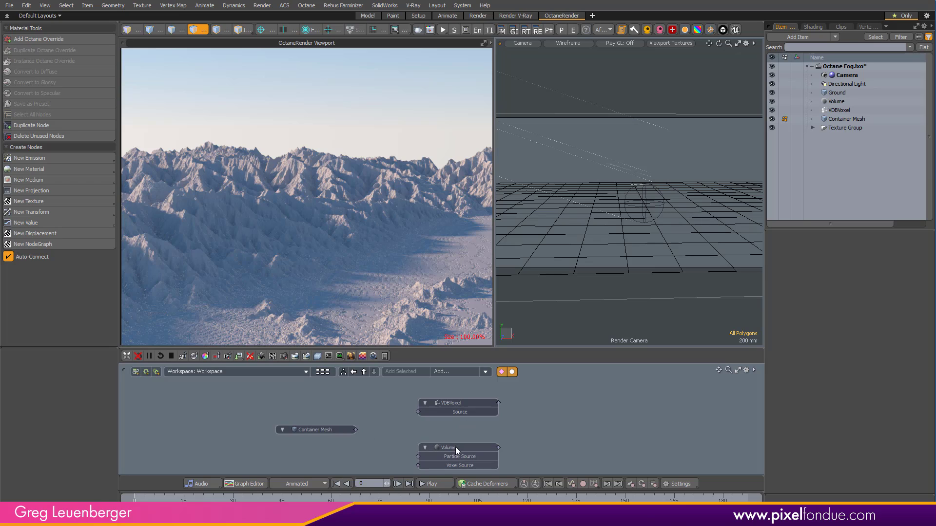
drag(448, 449, 564, 405)
drag(470, 404, 449, 421)
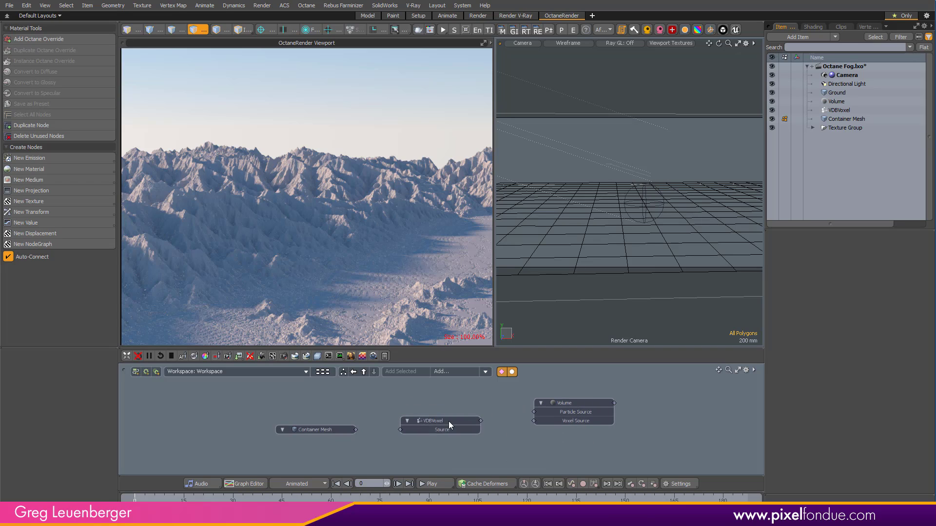
scroll(482, 414, up, 3)
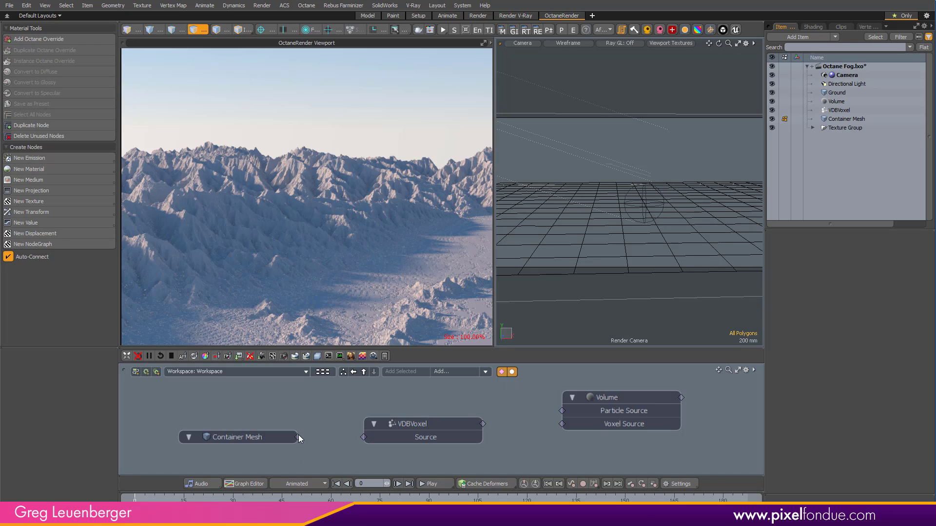
drag(296, 436, 363, 437)
drag(482, 424, 562, 424)
Select the VDBVoxel item and examine its voxel grid around the container box in a perspective view
key(grave)
click(693, 192)
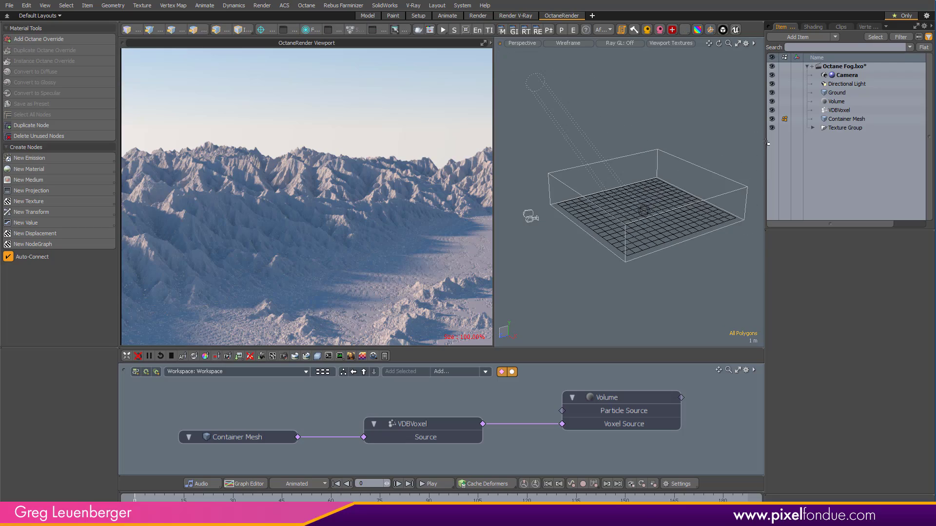
click(839, 110)
alt+drag(595, 188, 637, 221)
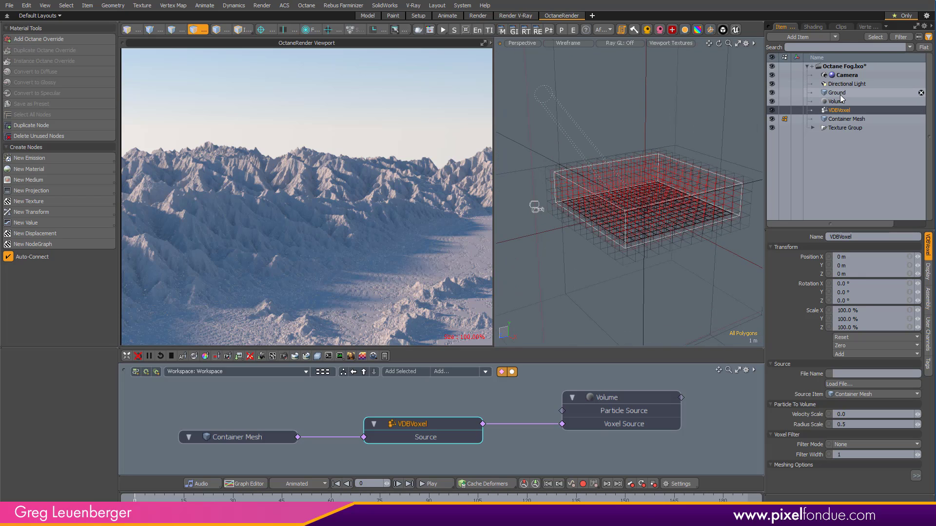
Move the Container Mesh in item mode to test whether the voxel grid follows it, and undo the move
click(839, 119)
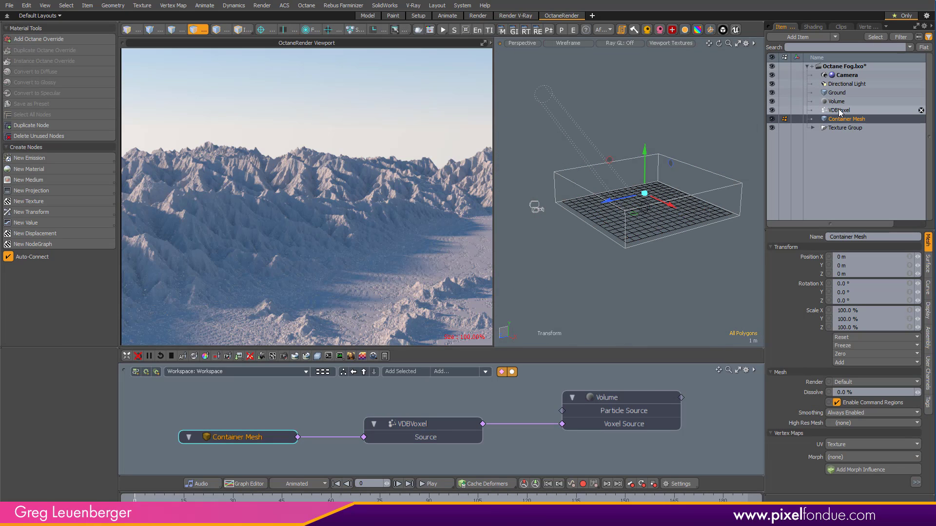
key(5)
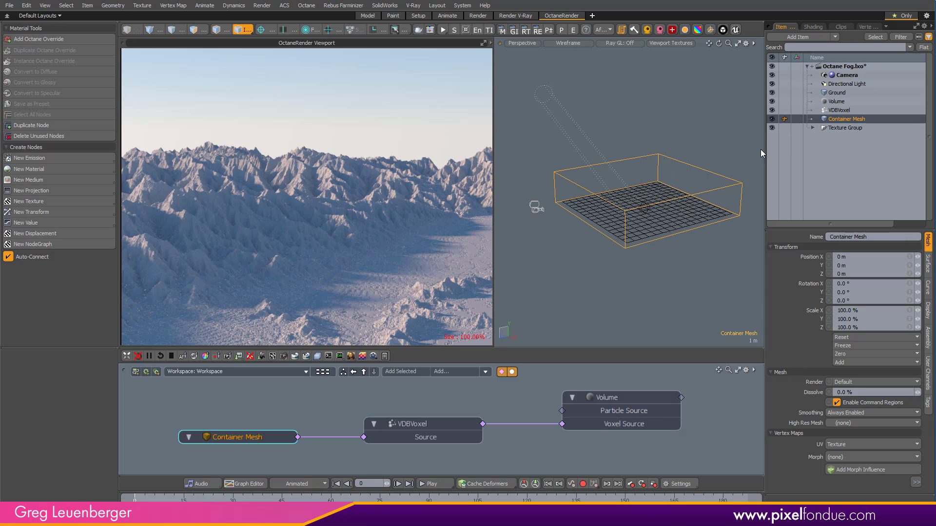
key(x)
drag(610, 214, 680, 205)
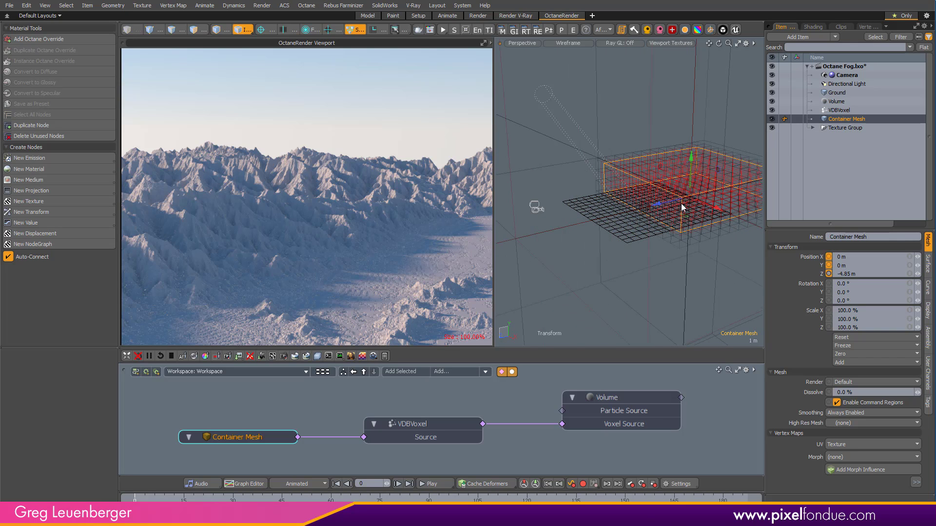
key(ctrl+z)
key(space)
click(523, 376)
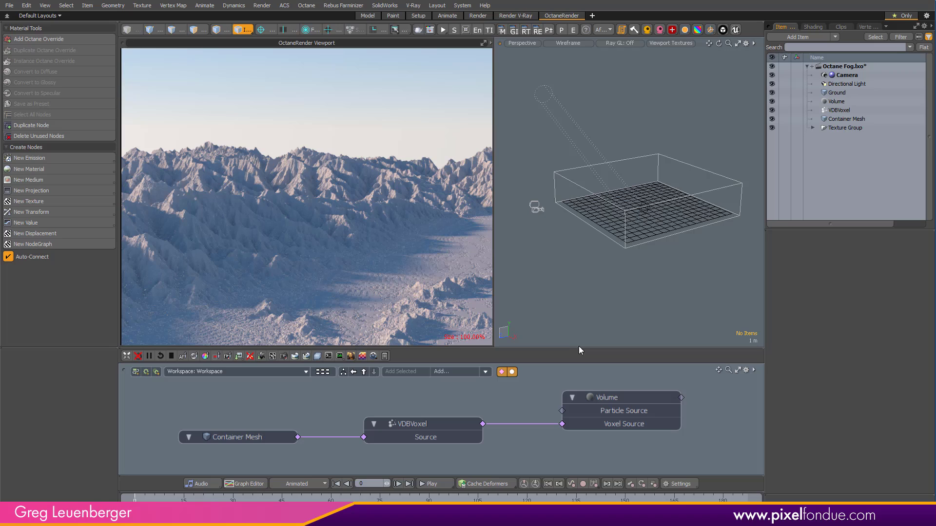
Hide the Container Mesh and create a material for the Volume item, accepting the Octane scene refresh notice
click(772, 119)
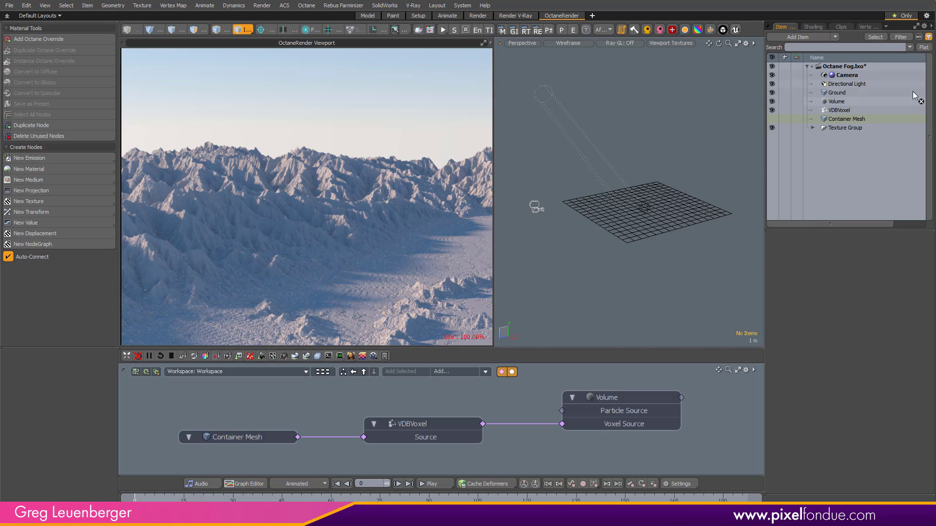
click(836, 103)
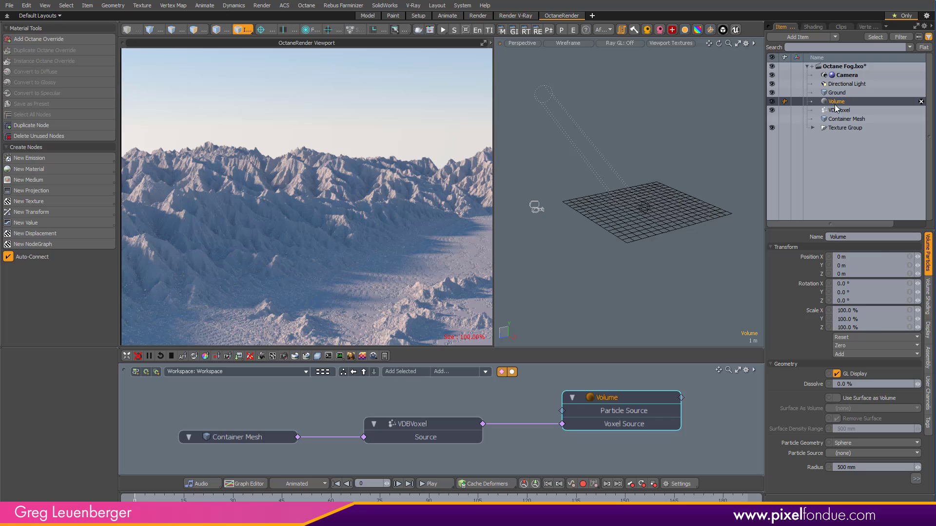
right_click(837, 104)
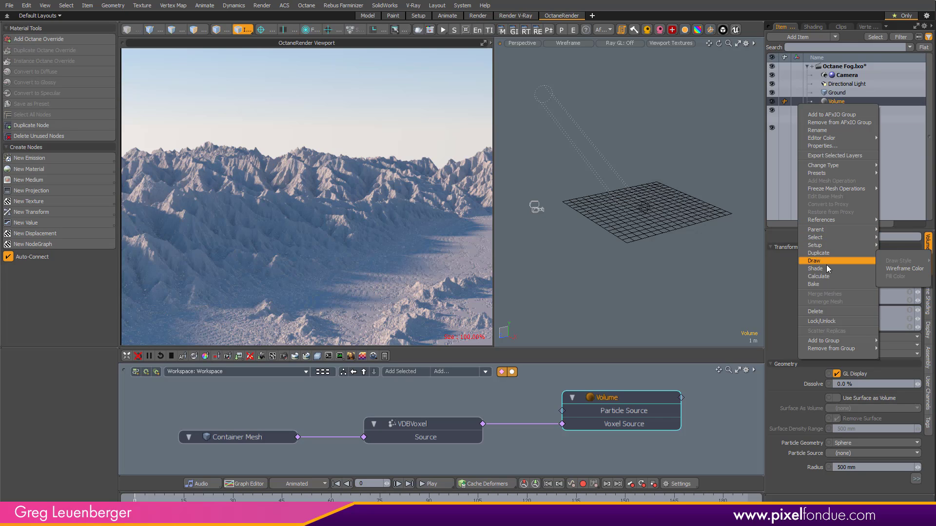
mouse_move(835, 268)
click(900, 269)
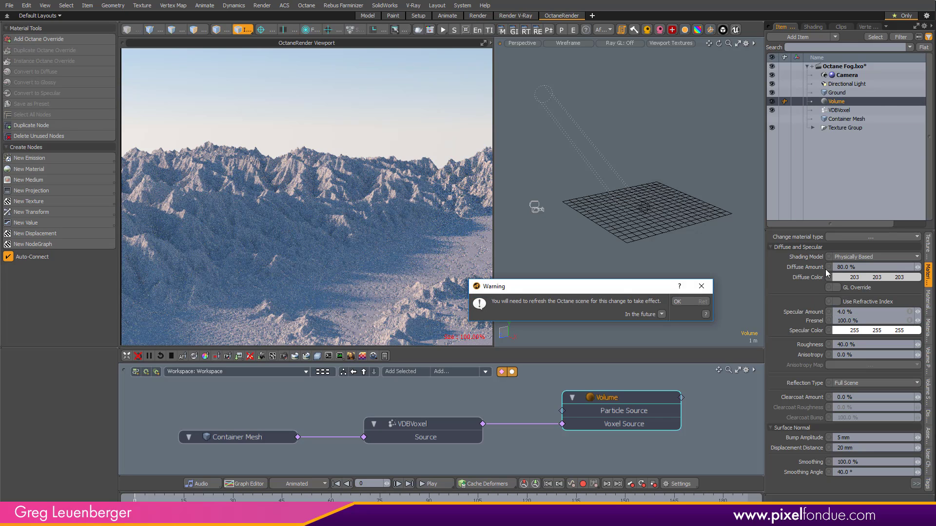
click(688, 300)
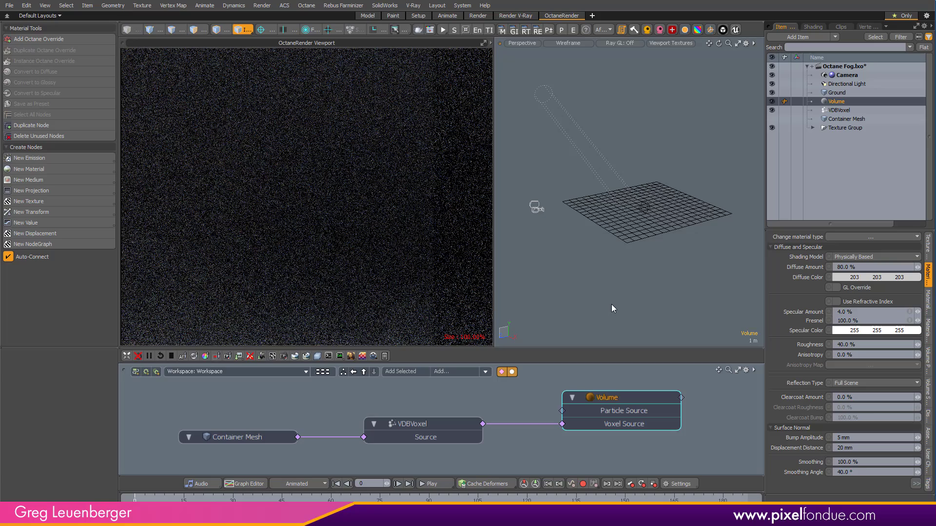
Widen the Octane render view and review the Volume item's particle and shading properties
drag(494, 279, 719, 290)
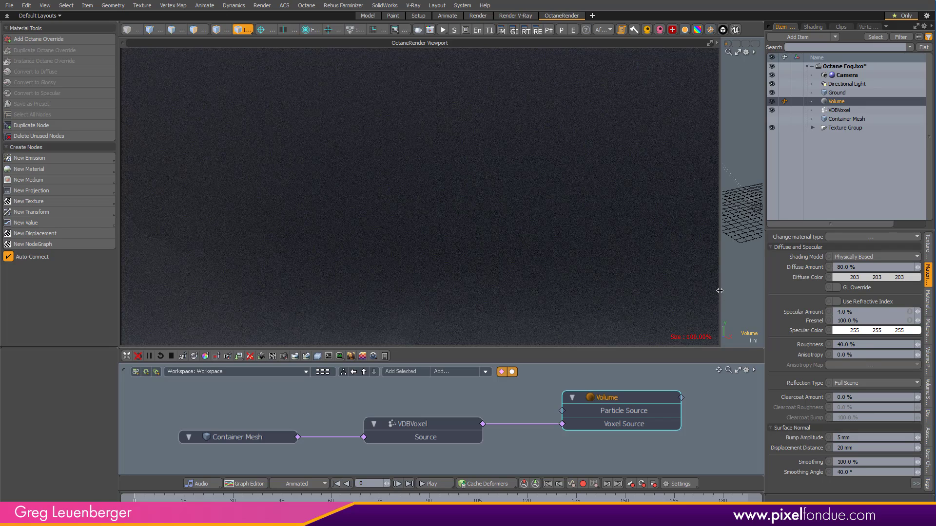
drag(717, 292, 611, 288)
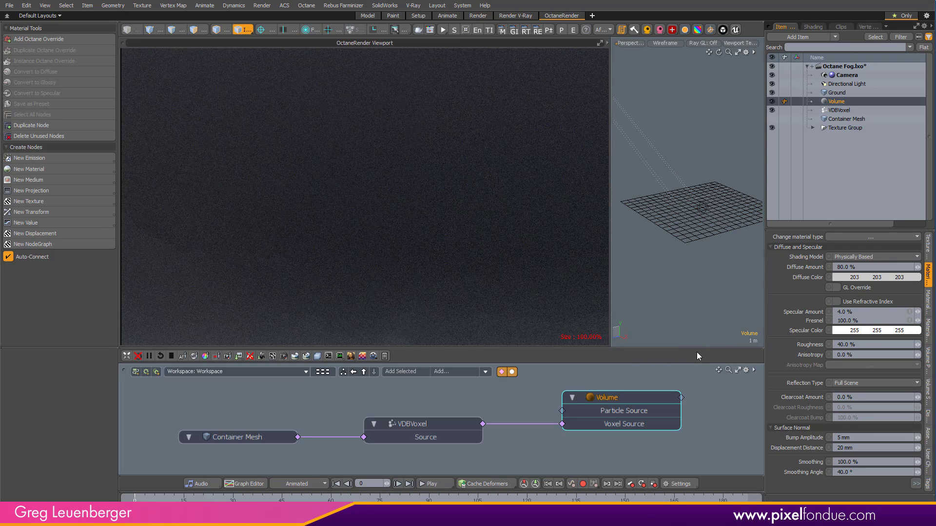
click(728, 398)
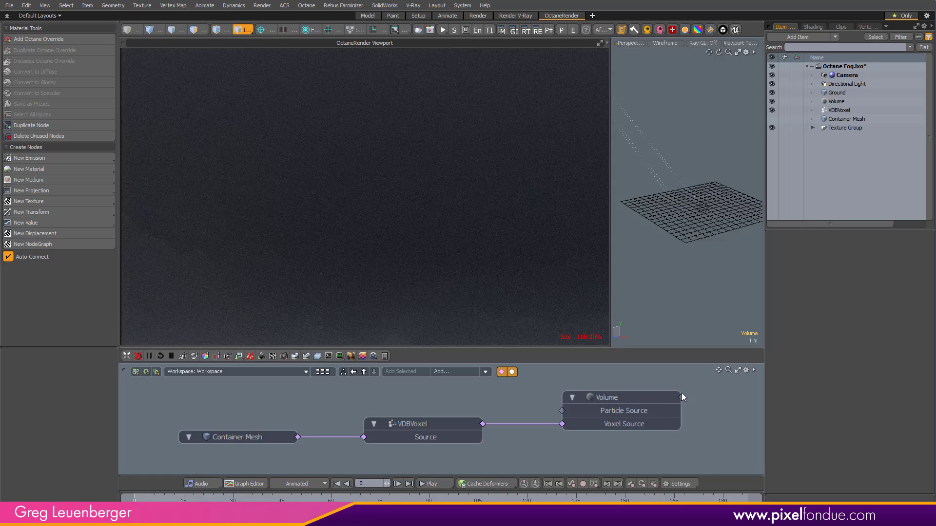
click(638, 398)
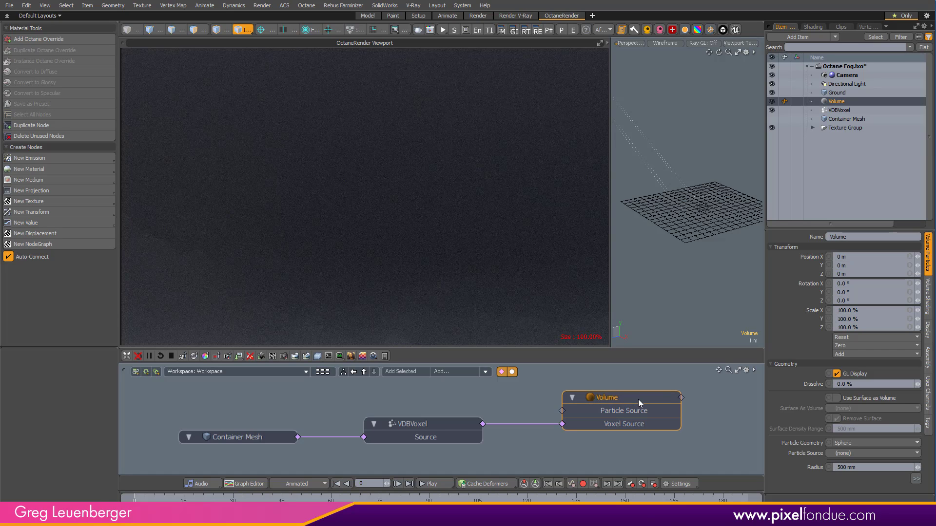
drag(876, 227, 869, 171)
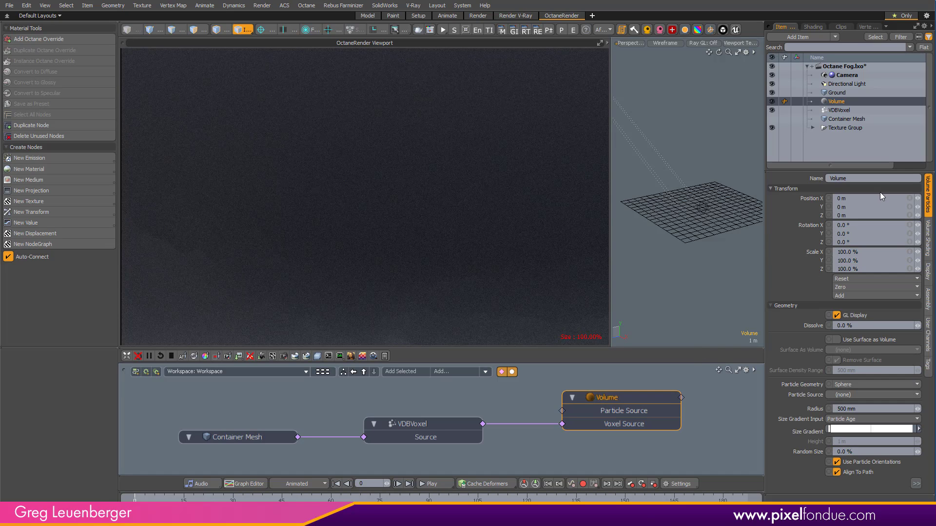
click(928, 238)
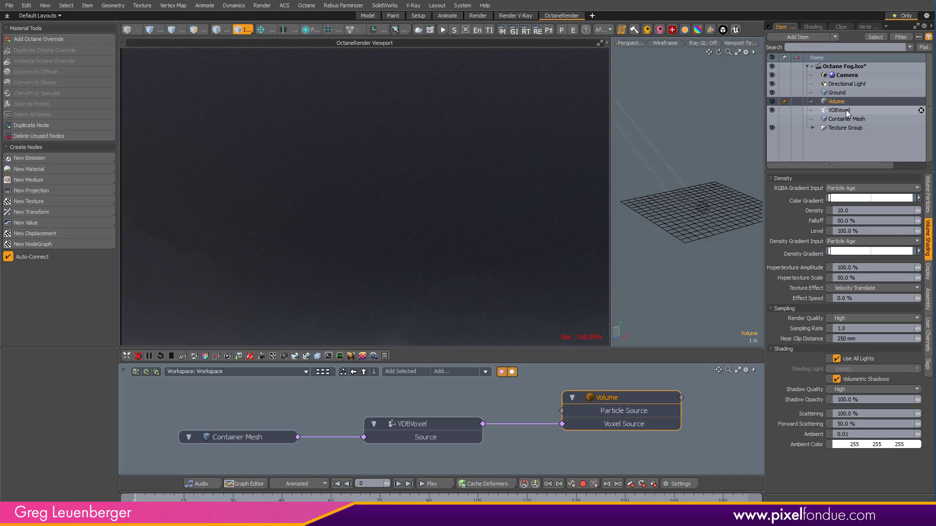
click(865, 101)
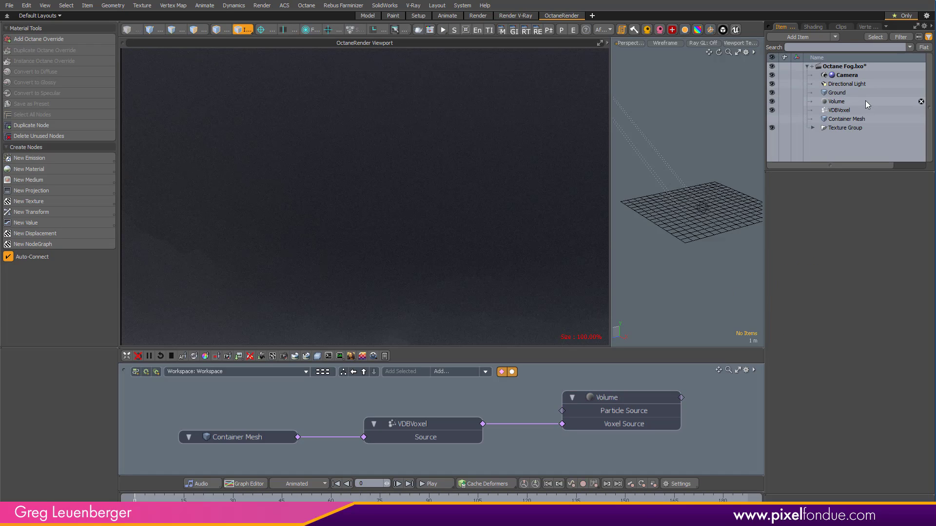
Select the material inside the Volume group of the shader tree and set its Diffuse Amount, Specular Amount and Fresnel to 0%
click(813, 27)
click(815, 101)
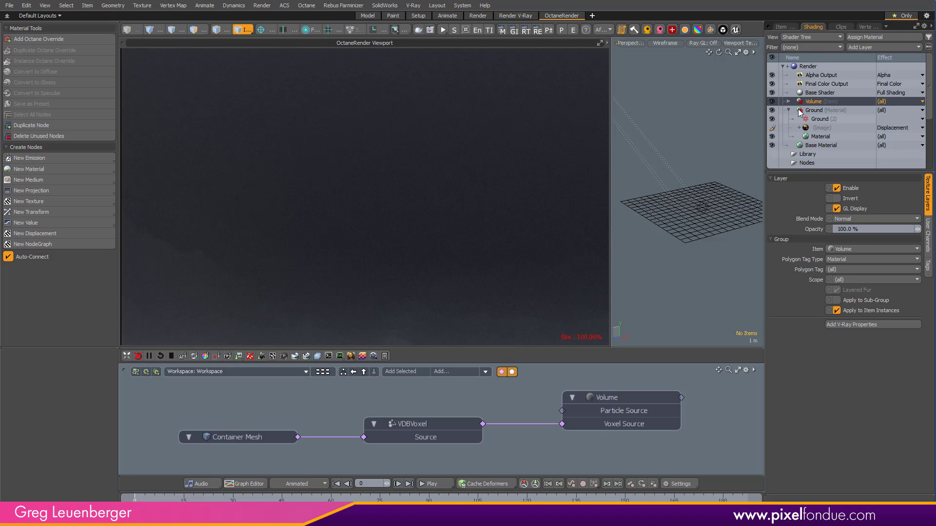
click(789, 102)
click(819, 109)
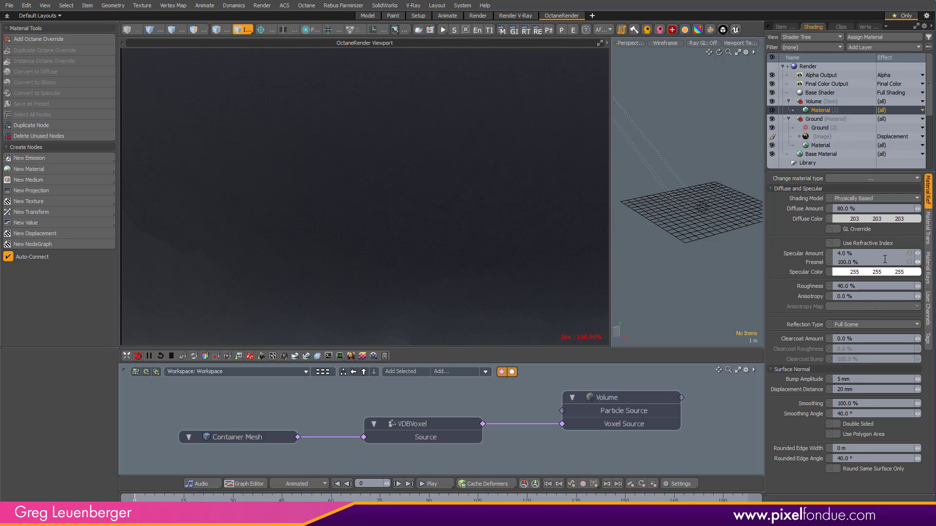
click(846, 208)
text(0)
key(Return)
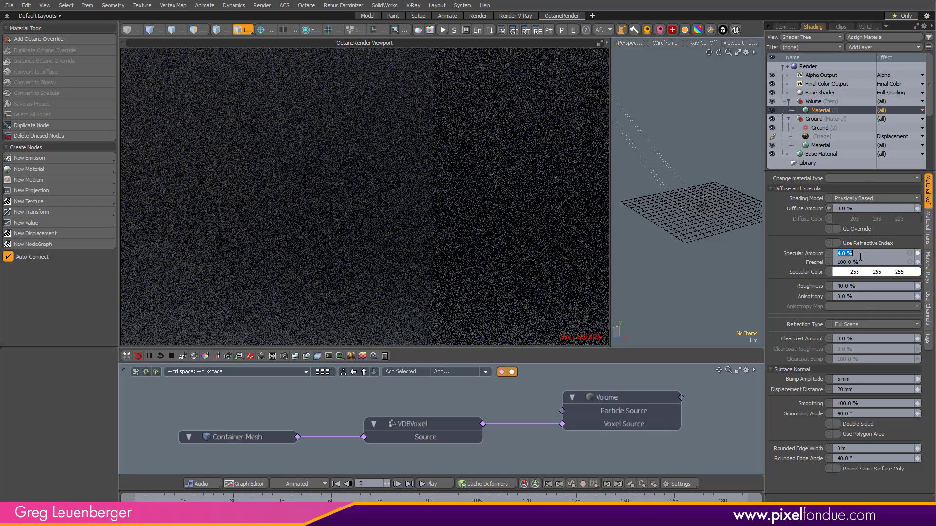
click(862, 253)
text(0)
key(Return)
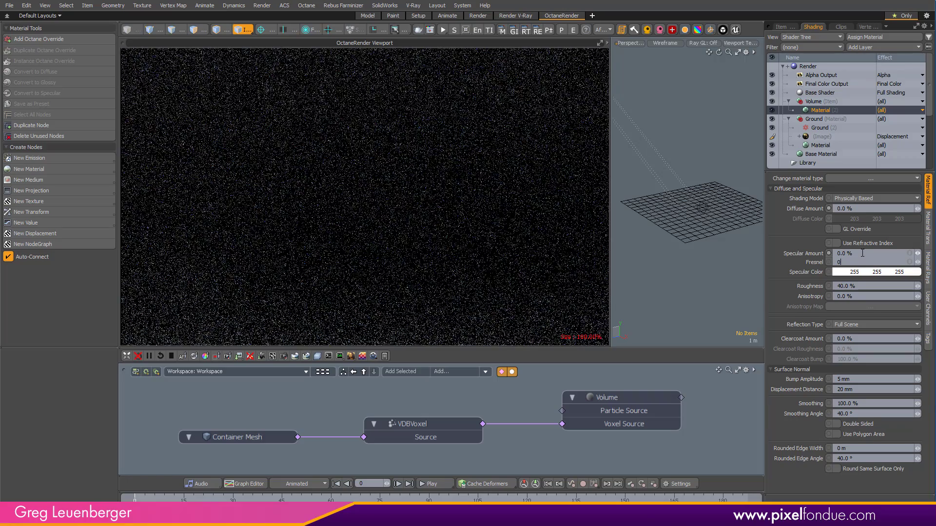
Set the Volume material's volumetric Density to 1%
click(929, 237)
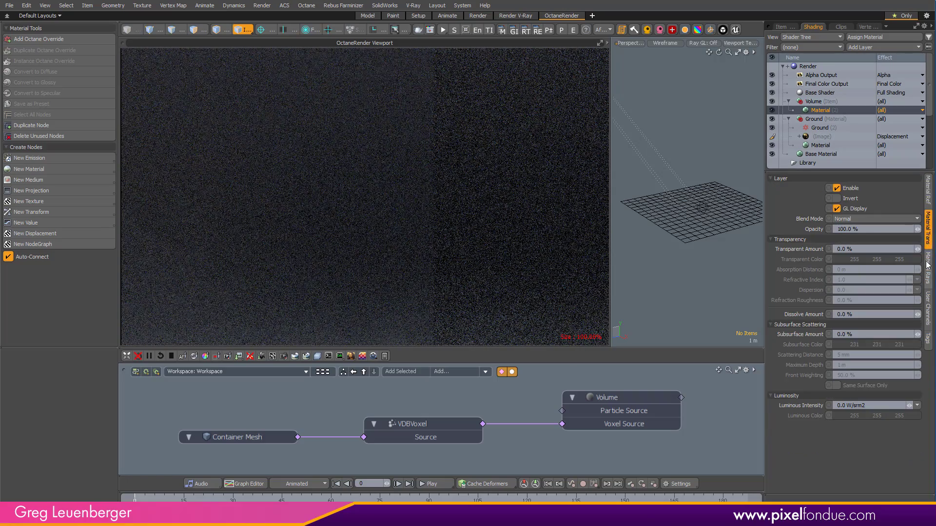
click(930, 271)
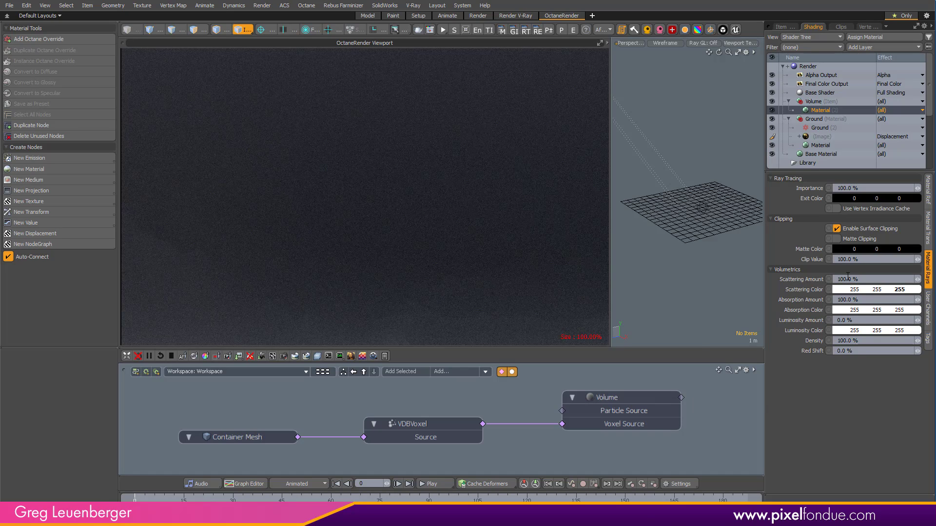
click(860, 342)
text(1)
key(Return)
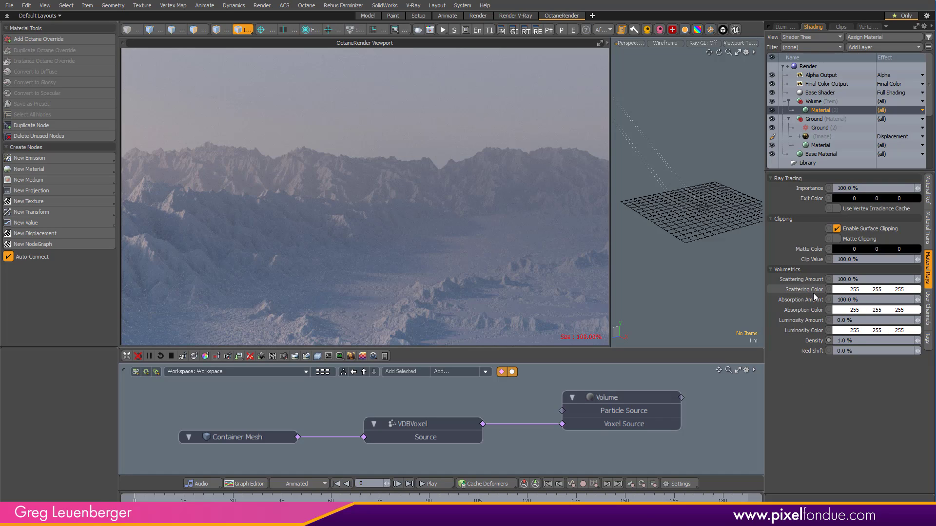
Tint the Volume material's Scattering Color a warm pale orange, RGB 255, 218, 164
click(840, 293)
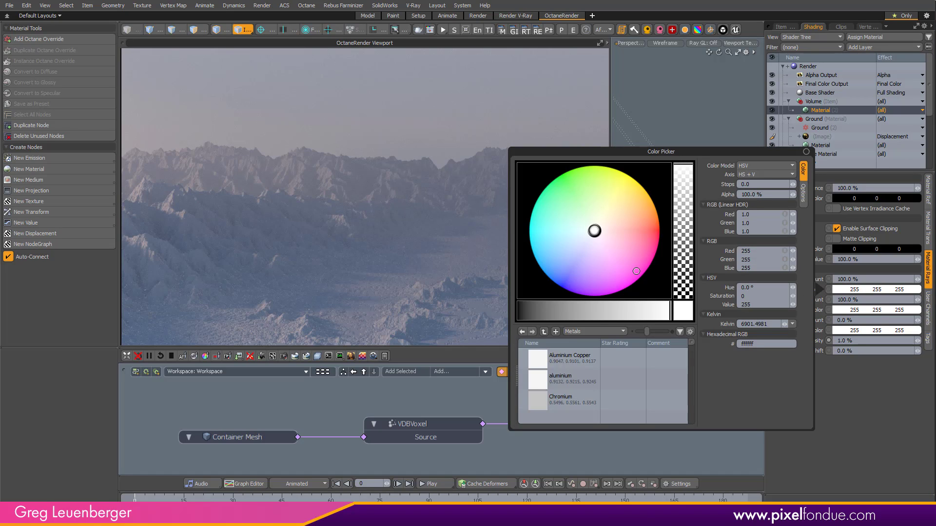
click(605, 225)
drag(605, 224, 628, 209)
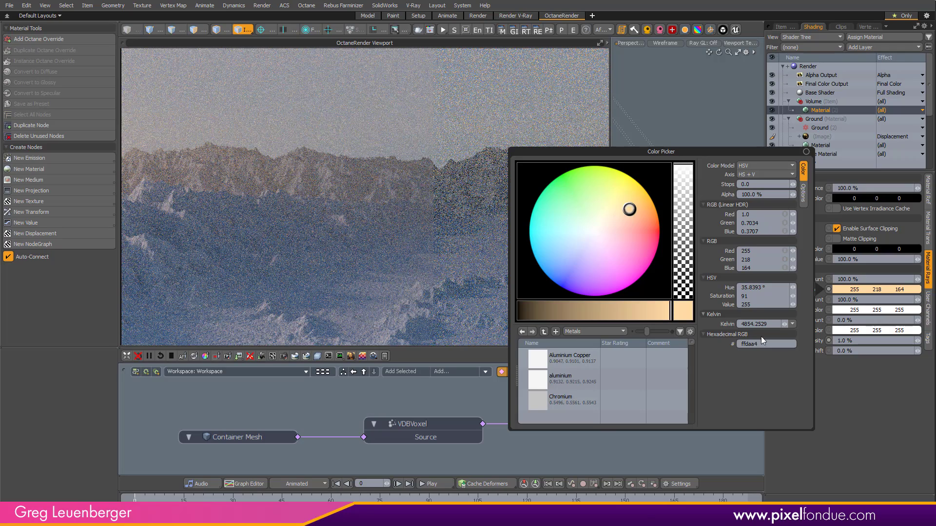
key(Escape)
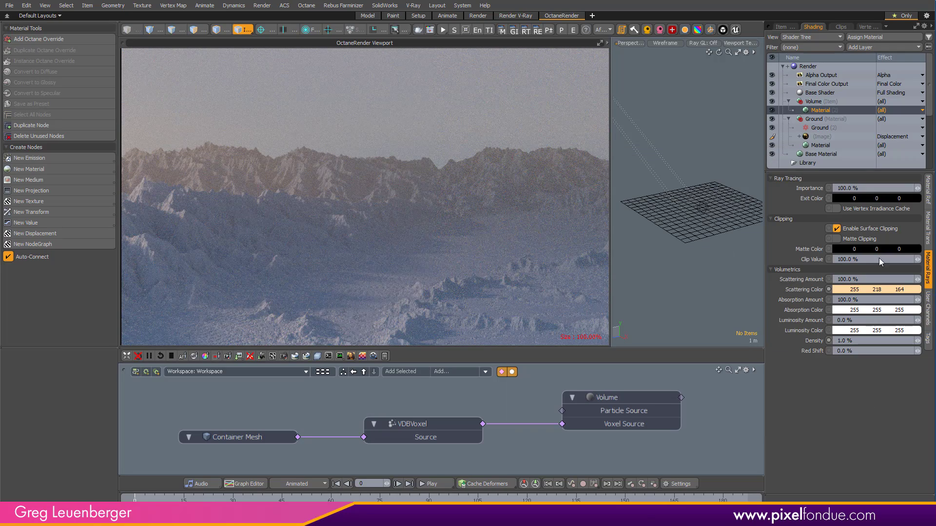
Try a magenta Absorption Color for the Volume material, and settle on a pale blue, RGB 189, 221, 255
click(839, 311)
drag(733, 173, 686, 183)
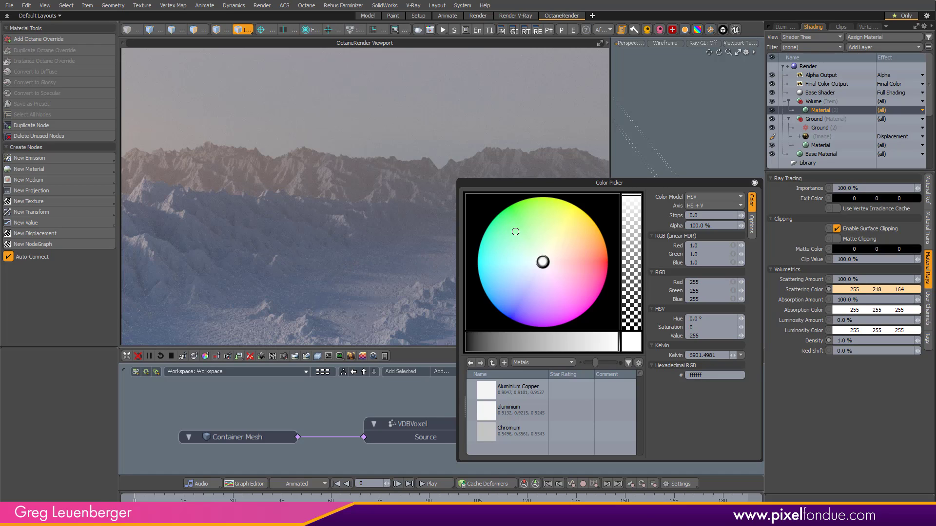
drag(542, 262, 578, 309)
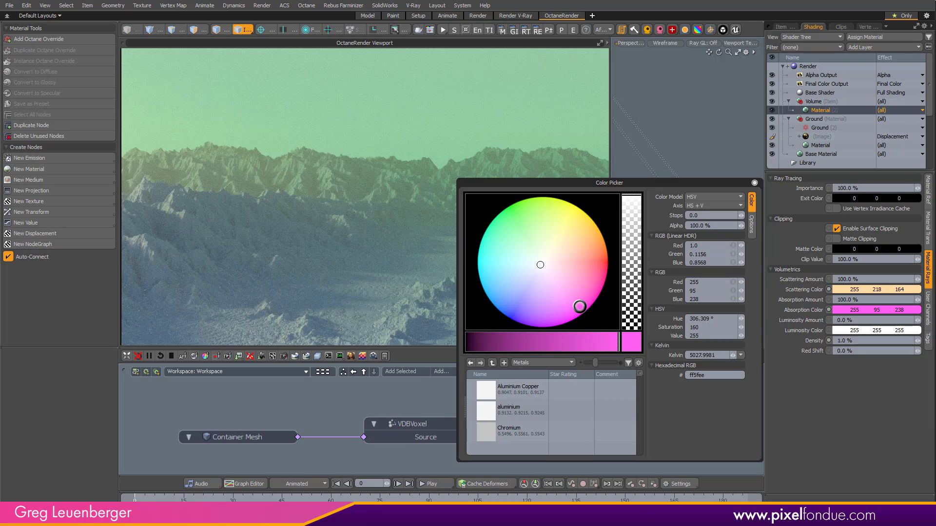
drag(539, 265, 515, 279)
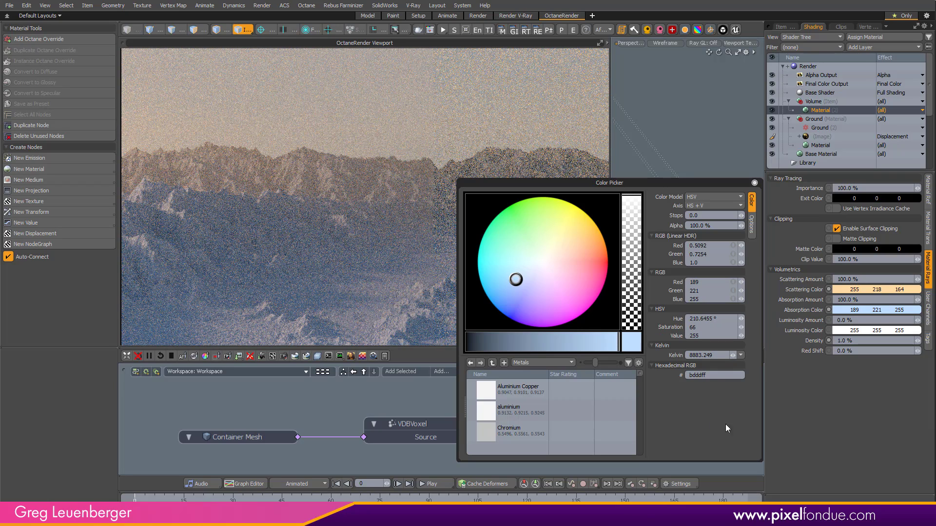
click(754, 182)
Set the Volume material's Luminosity Amount to 50% and its Luminosity Color to a soft salmon, RGB 255, 202, 179
click(860, 320)
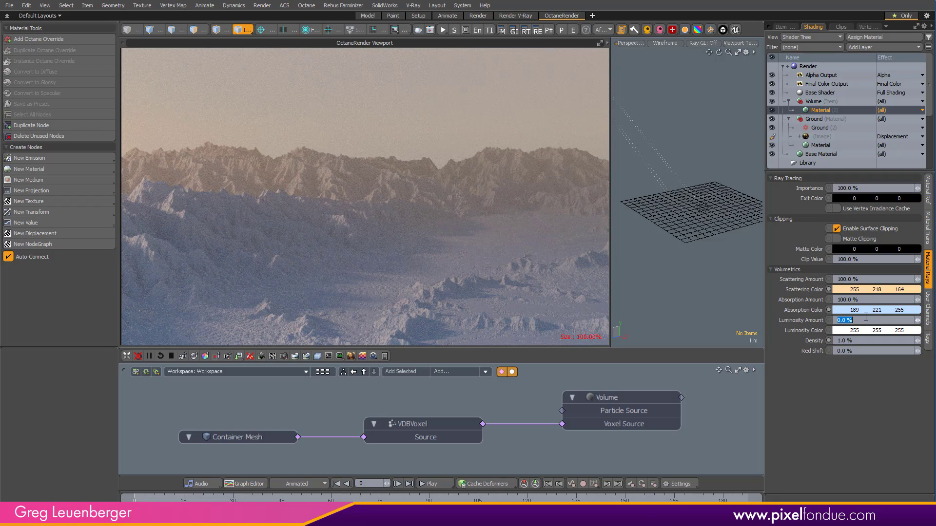
text(50)
key(Return)
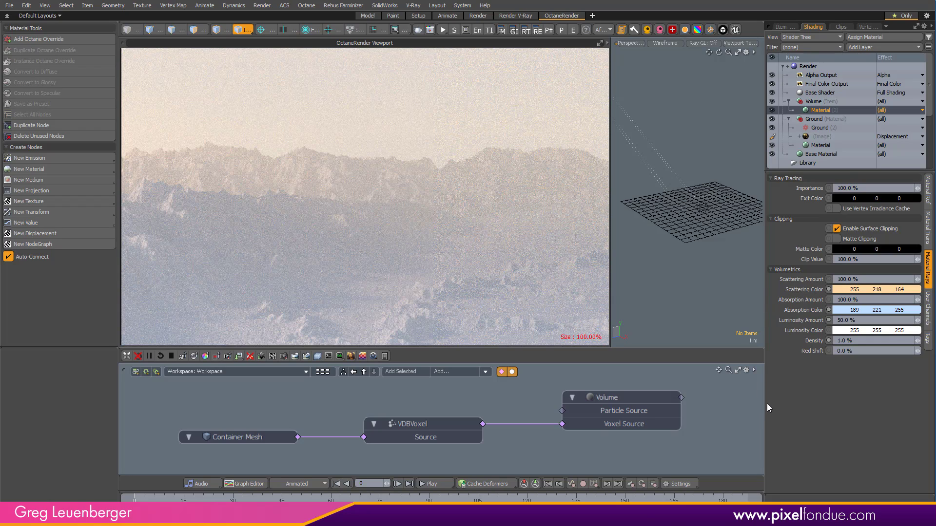
click(839, 331)
drag(613, 273, 629, 263)
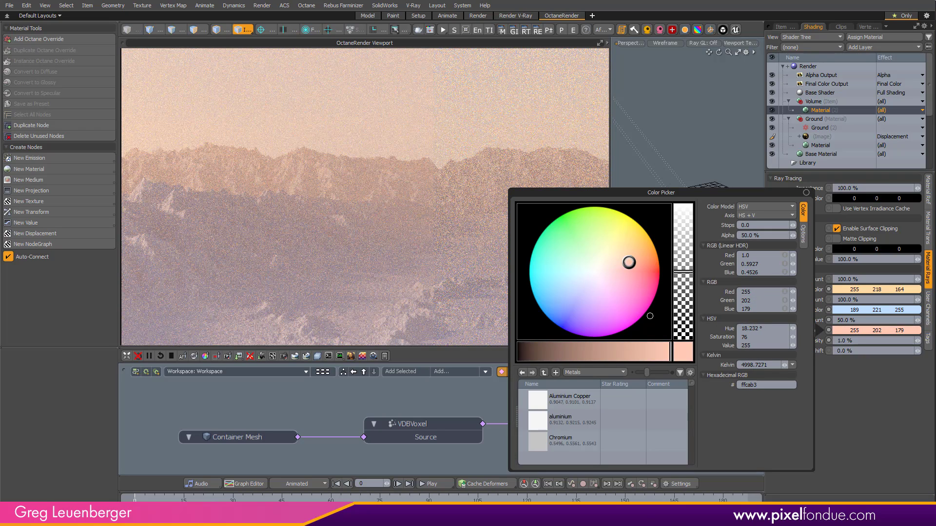
Reset the Volume material's Luminosity Amount to 0% and raise its volumetric Density to 2%
click(856, 321)
text(0)
key(Return)
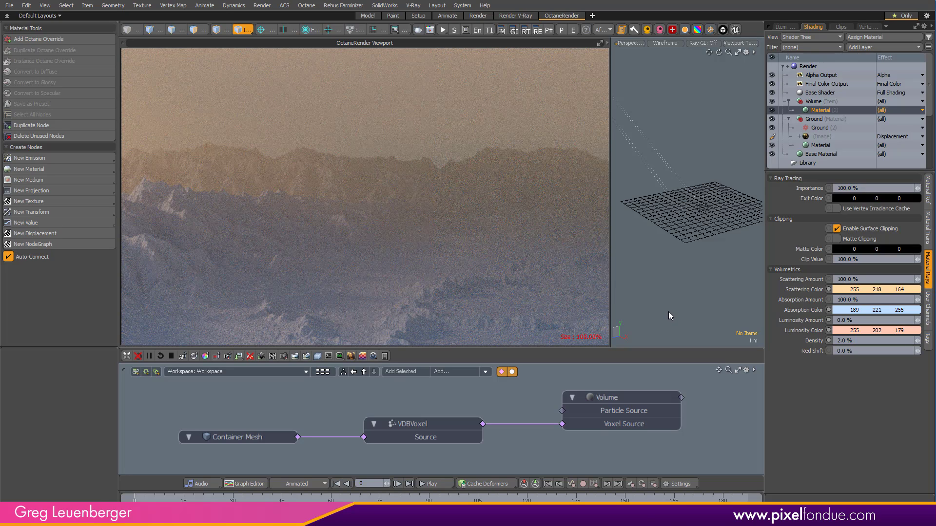
Open the Octane Environment settings, move their window clear of the mountains in the render, and pin it open
scroll(674, 274, down, 5)
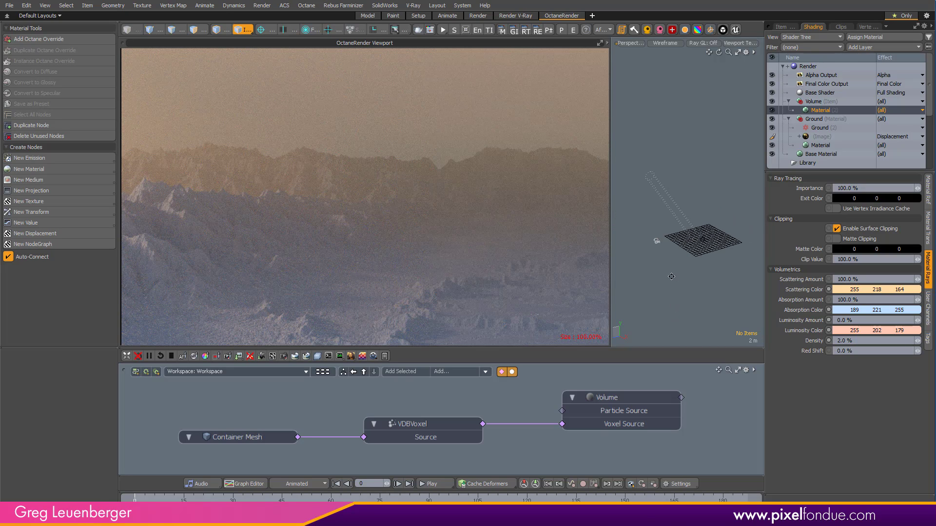
click(306, 356)
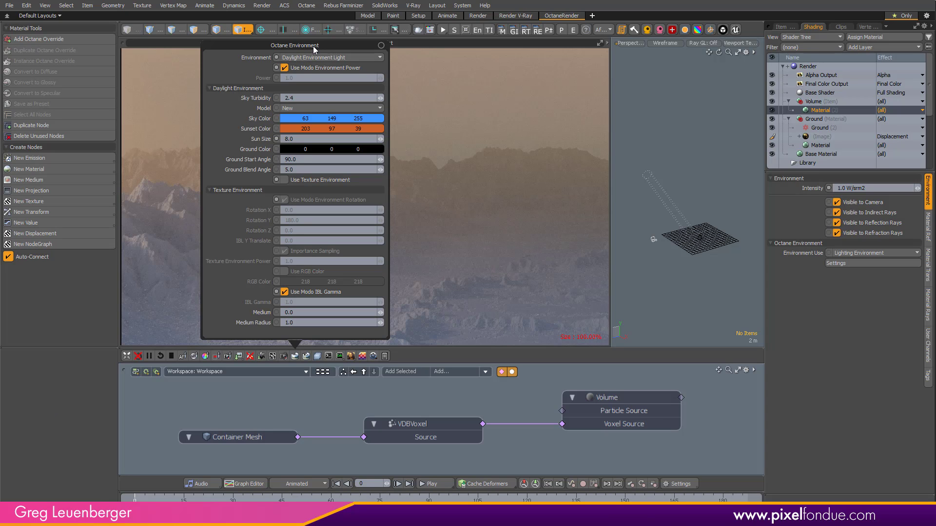
drag(313, 45, 602, 242)
click(646, 180)
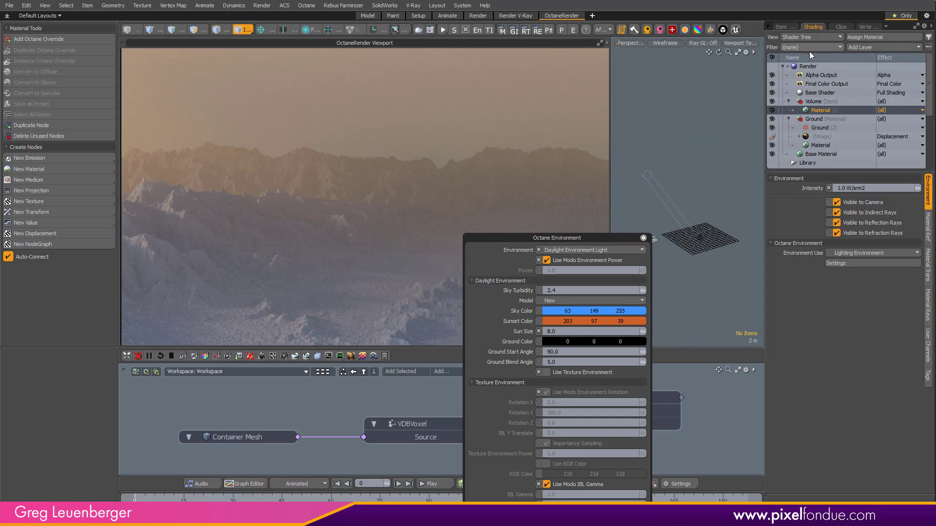
Select the Directional Light in the item list and bring its Physical Sun settings into view
click(789, 27)
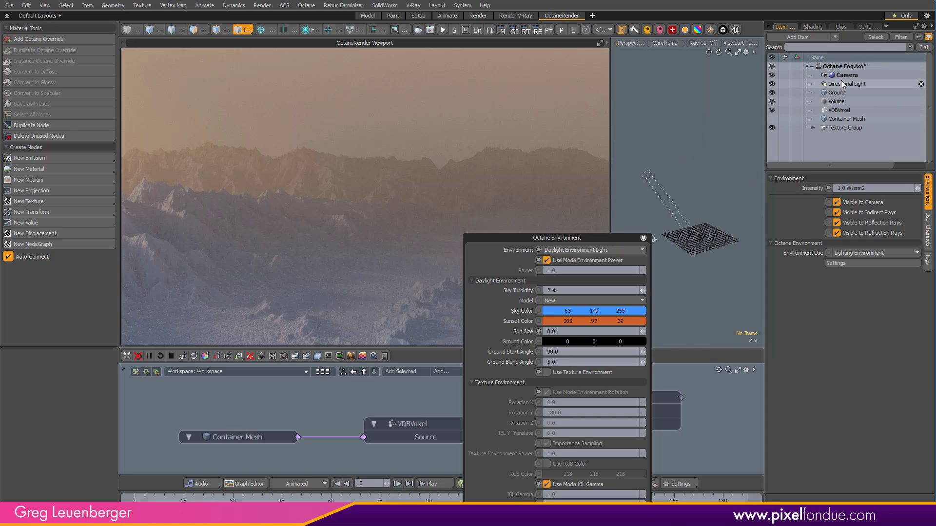
click(846, 84)
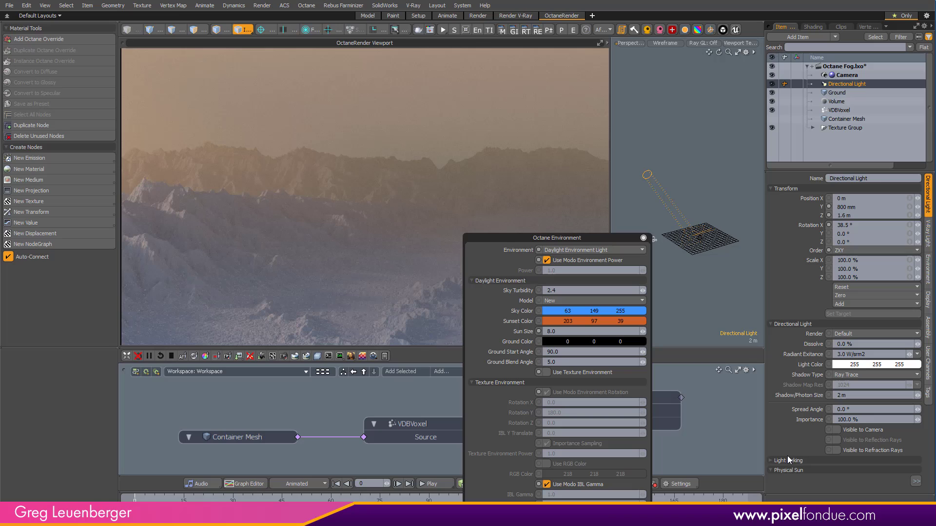
drag(858, 170, 856, 135)
click(771, 289)
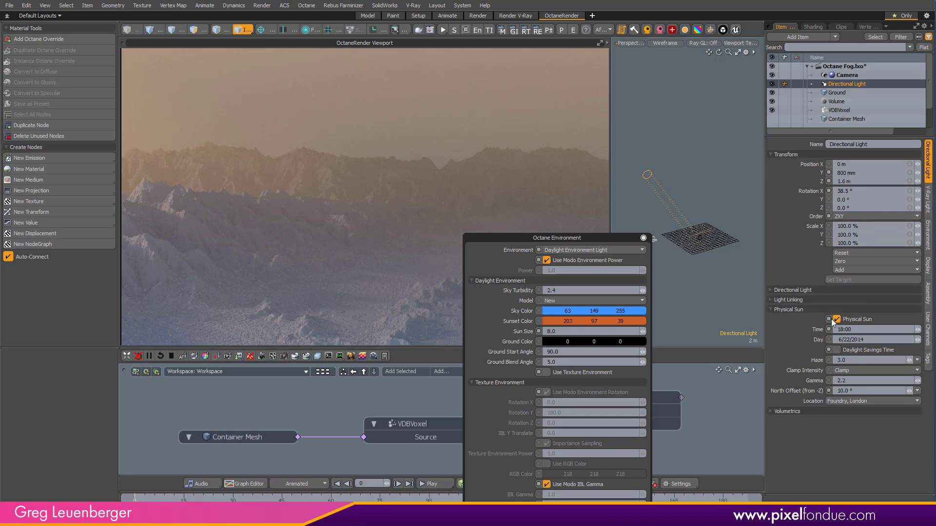
Try Physical Sun times of 20:00 and 19:00 for the Directional Light
click(859, 330)
text(20:00)
key(Return)
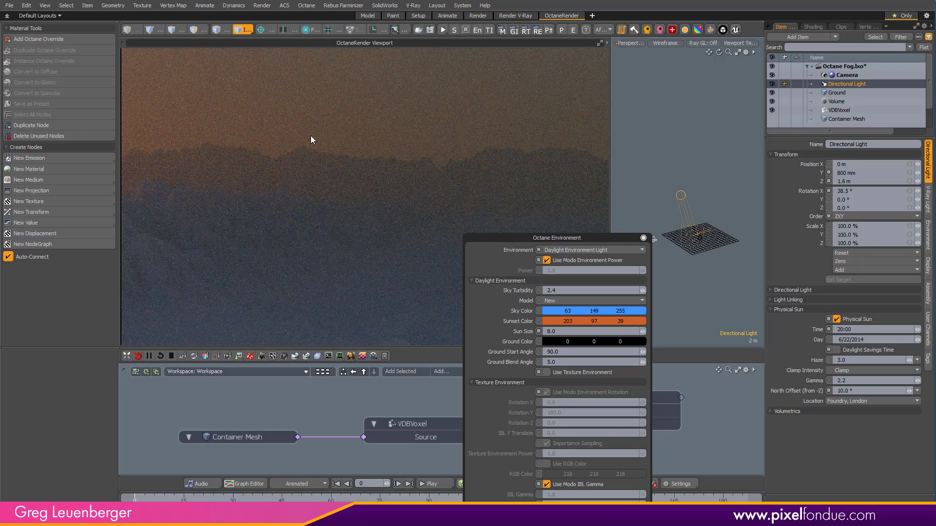
click(864, 330)
text(19:00)
key(Return)
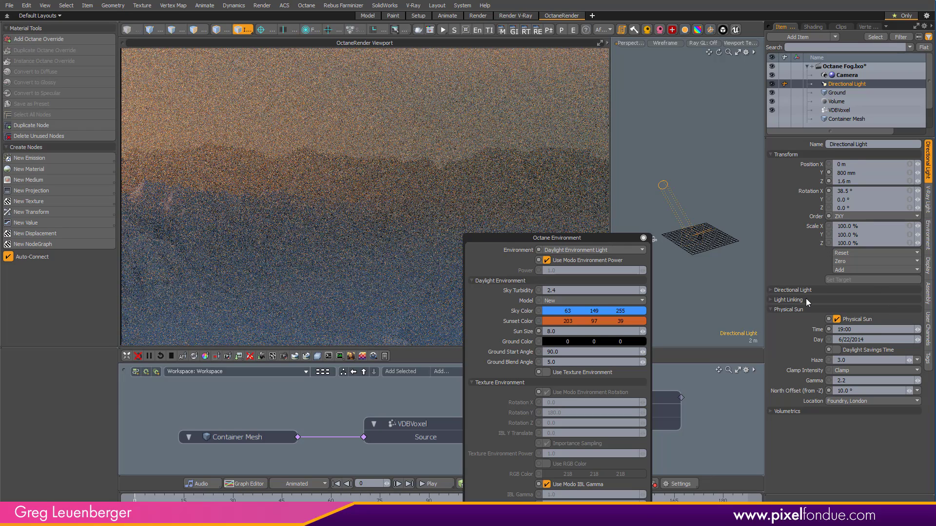
Try North Offset values of 180°, 90° and 270° for the physical sun, keeping the environment window clear of the render
click(866, 392)
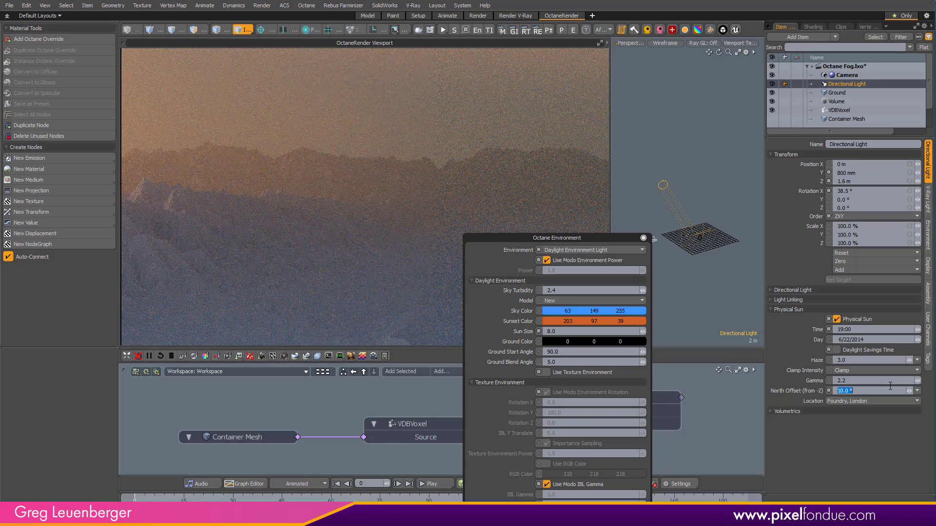
text(180)
key(Return)
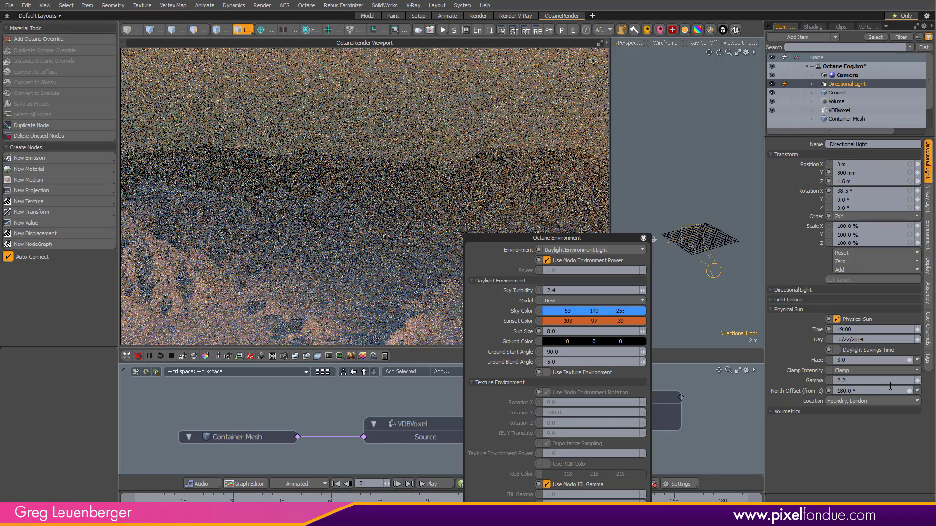
drag(600, 239, 682, 247)
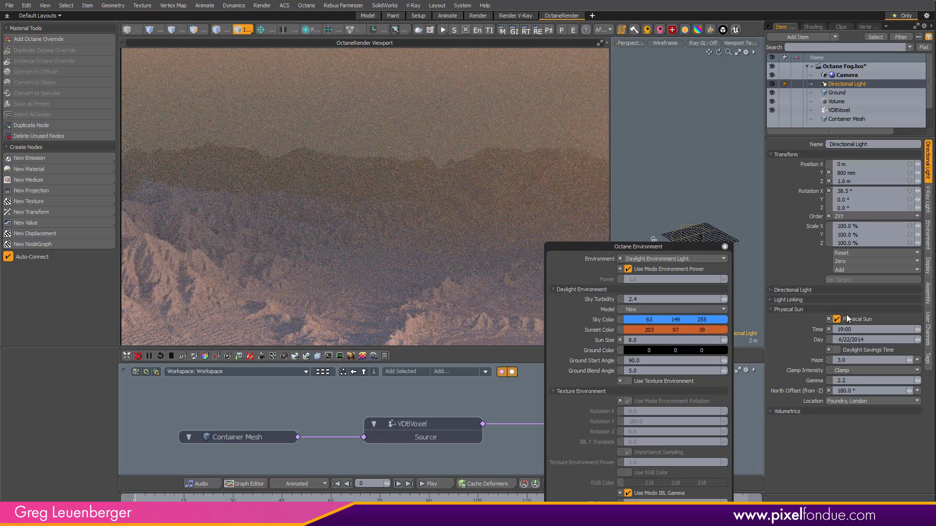
click(865, 391)
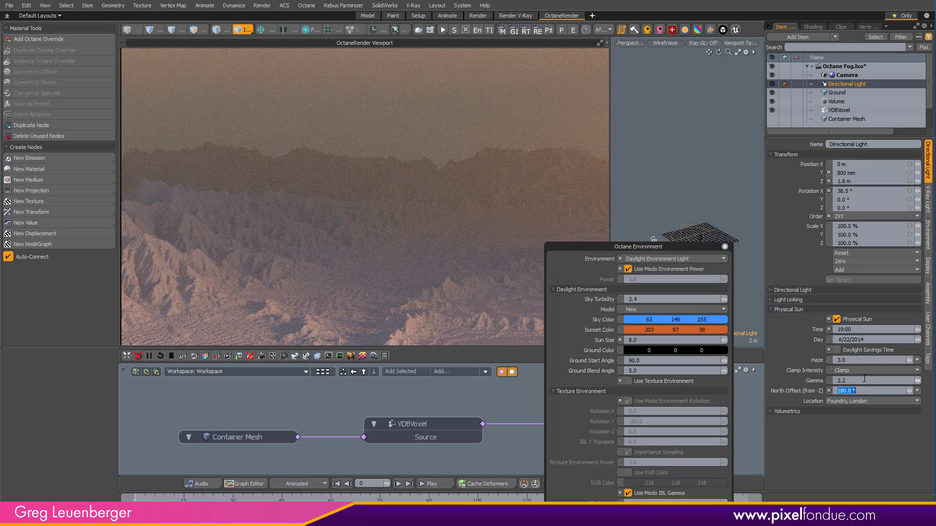
text(90)
key(Return)
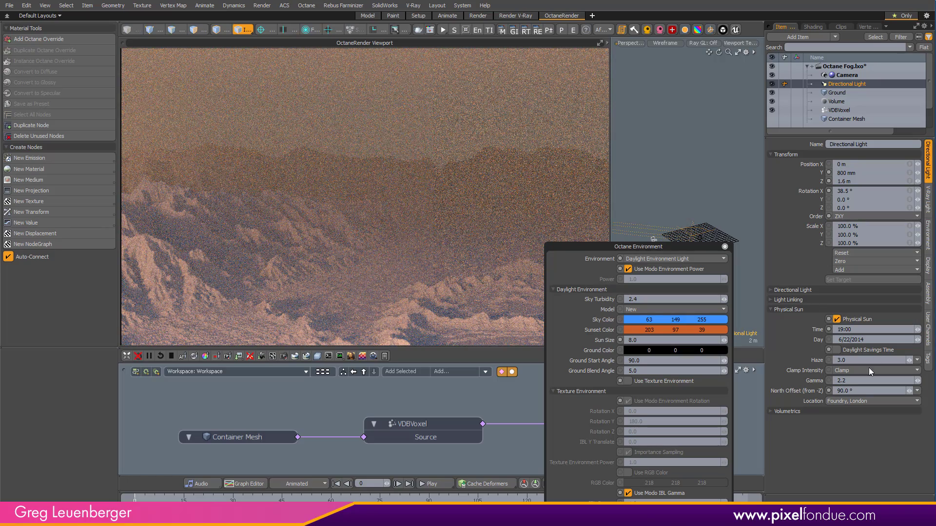
click(859, 390)
text(270)
key(Return)
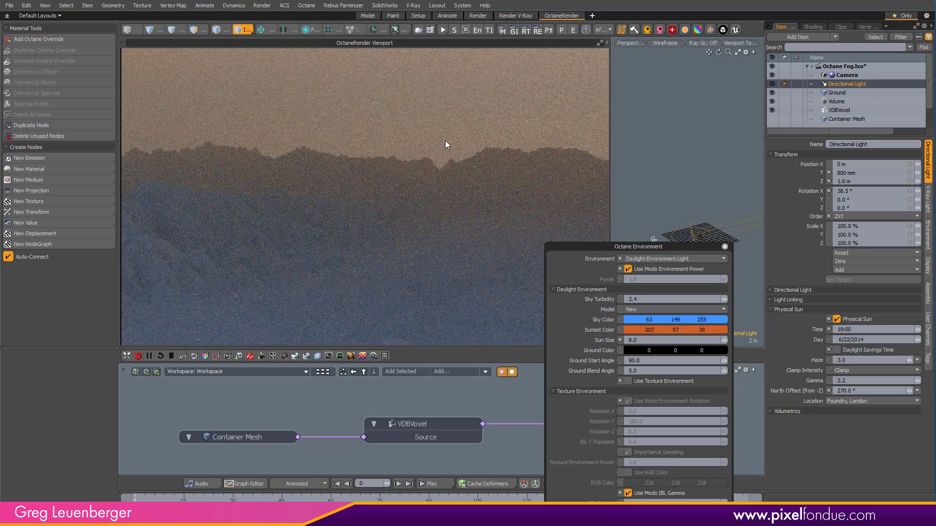
Set the Directional Light's Physical Sun time to 20:00, and leave the environment's Sun Size at 8.0
click(871, 329)
text(20)
key(Return)
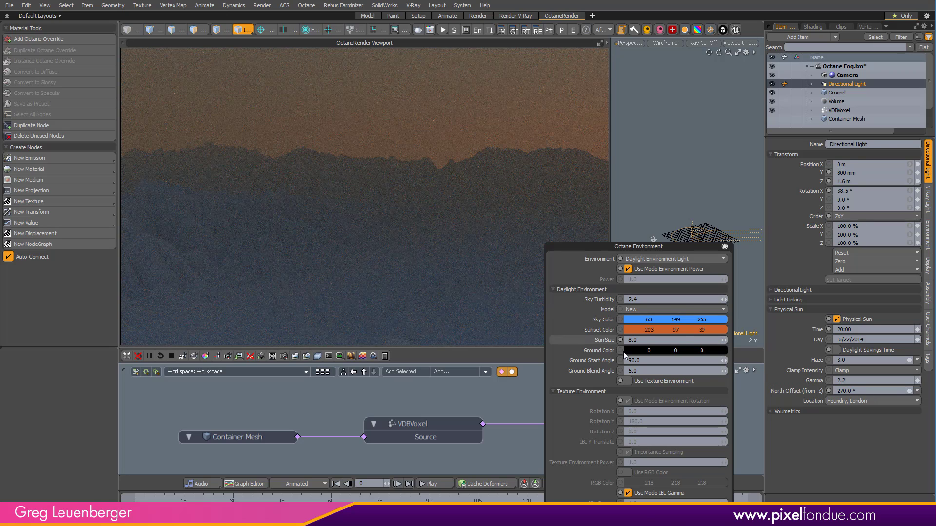
click(645, 340)
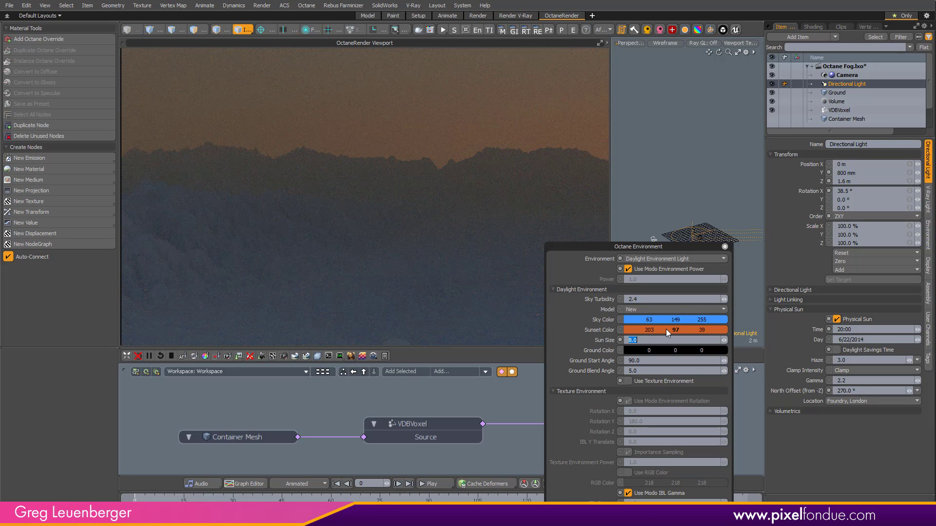
key(Return)
Try a North Offset of 250° for the physical sun, and adjust it interactively to 309° to bring the sun into the camera view
click(867, 390)
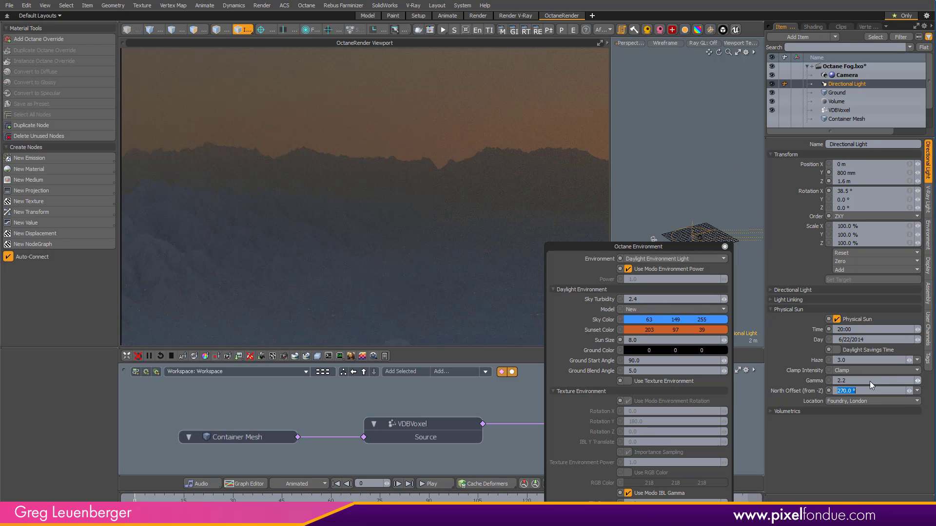
text(250)
key(Return)
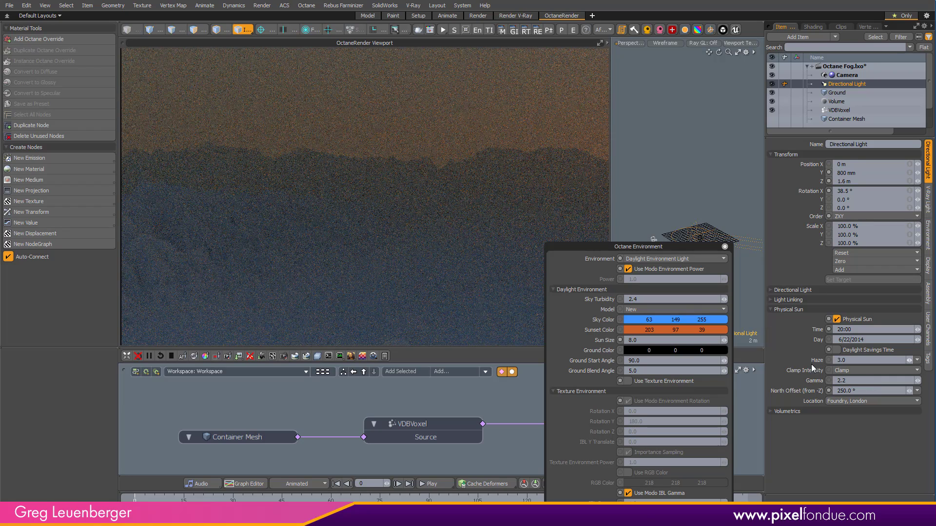
drag(636, 247, 400, 251)
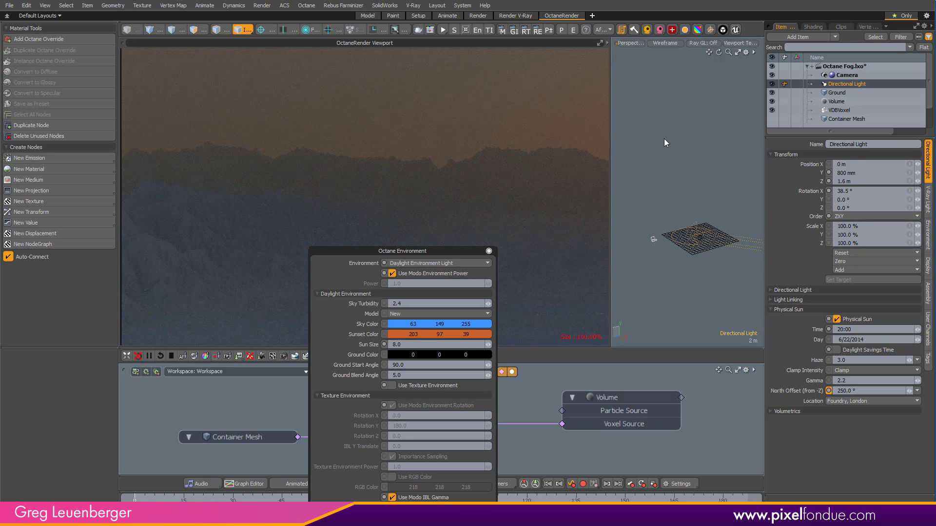
key(c)
drag(686, 322, 676, 286)
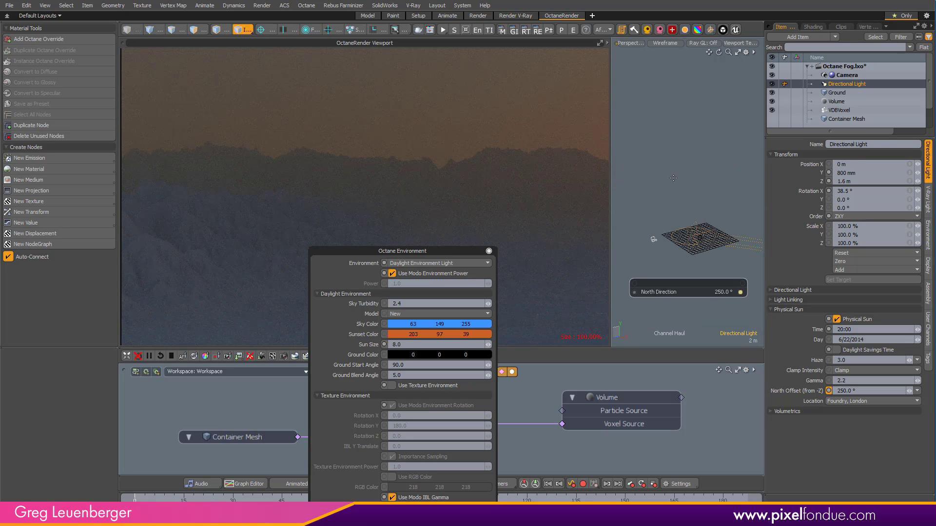
drag(673, 178, 694, 156)
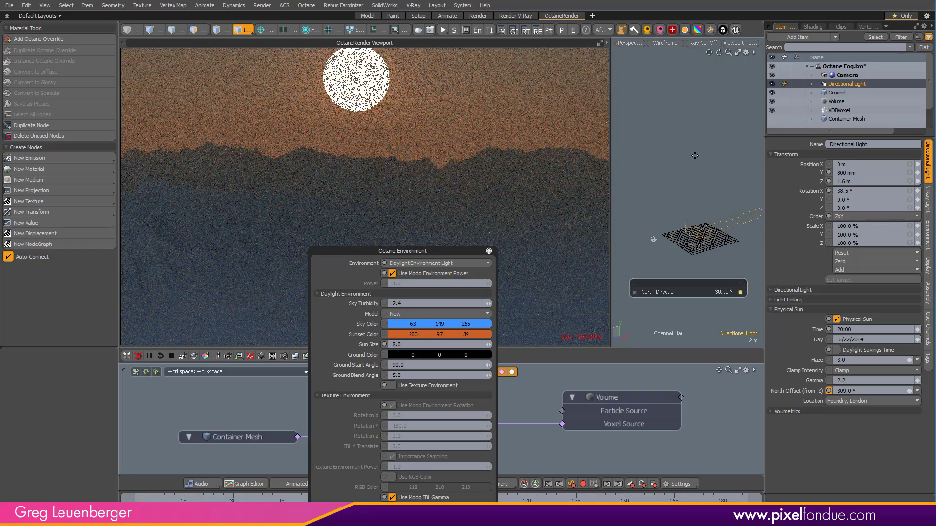
drag(437, 254, 632, 327)
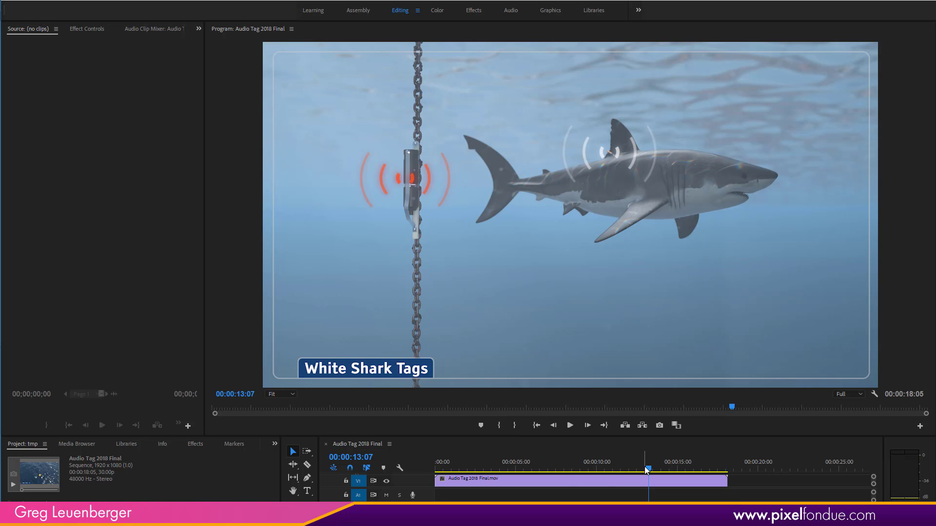
Switch to Premiere Pro and scrub the Audio Tag 2018 Final sequence between 00:00:12:24 and 00:00:13:18 to review the underwater shark shot
mouse_move(647, 469)
mouse_down()
mouse_move(485, 469)
mouse_move(651, 469)
mouse_move(641, 474)
mouse_up()
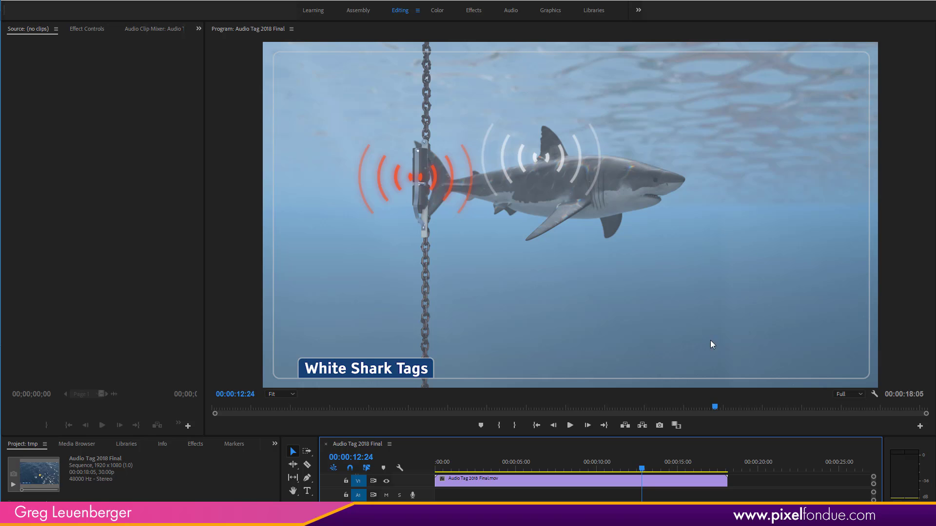
mouse_move(642, 469)
mouse_down()
mouse_move(653, 470)
mouse_move(616, 471)
mouse_move(654, 470)
mouse_up()
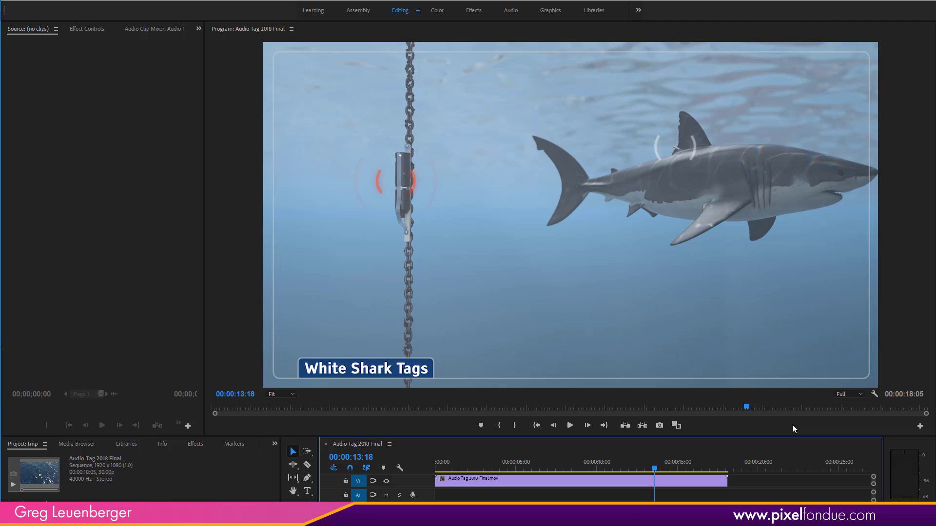